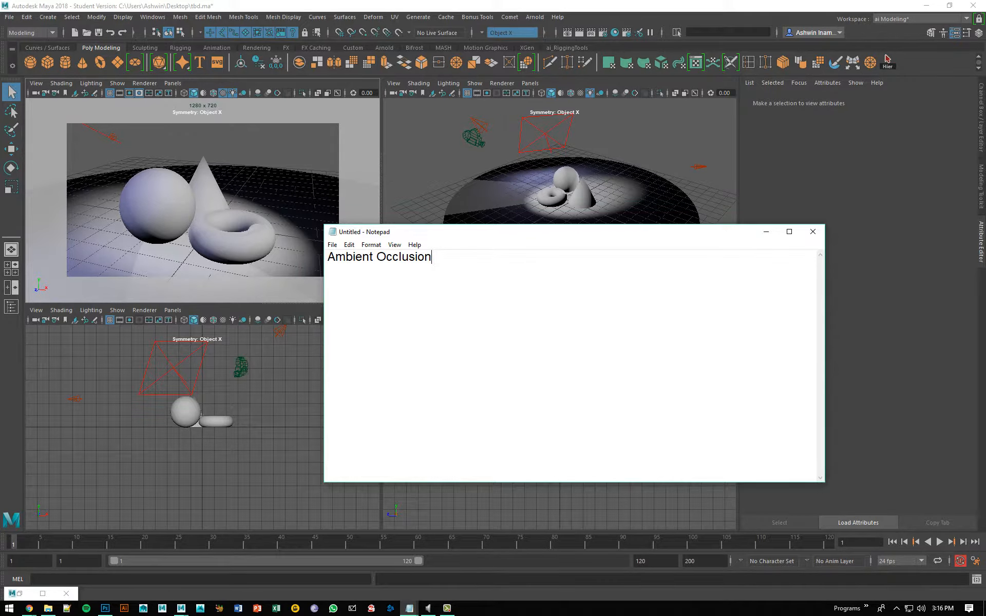
# Step: Switch to the web browser and search Google Images for "ambient occlusion"
pyautogui.moveTo(0, 175); pyautogui.dragTo(582, 177)
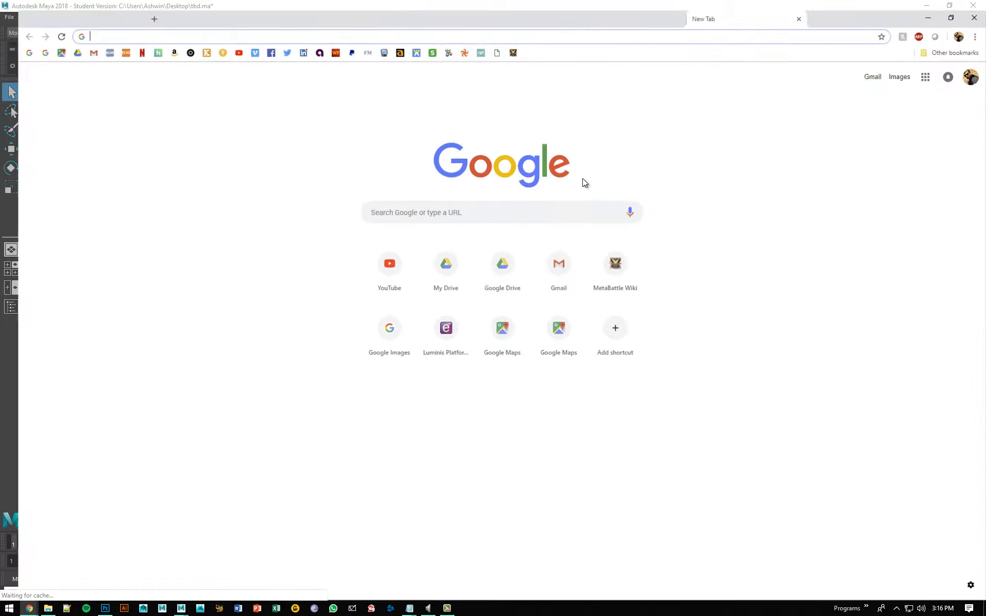
pyautogui.write('images.google.')
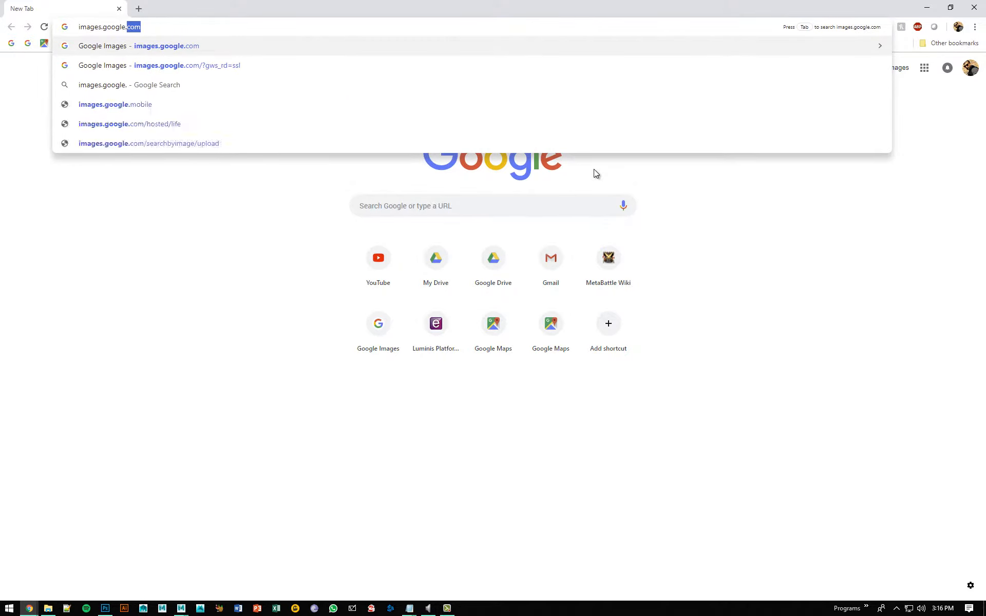
pyautogui.press('Return')
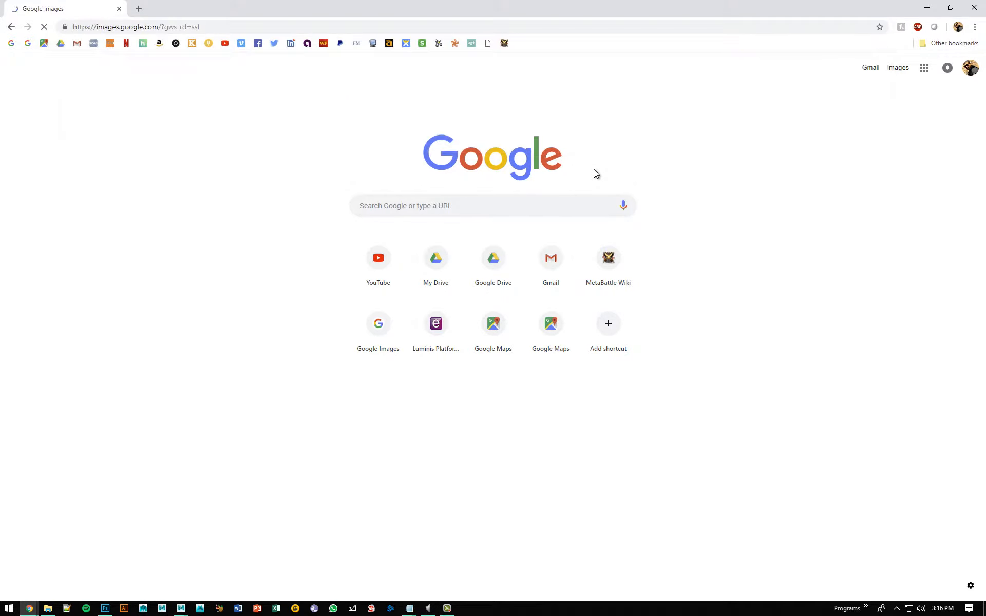
pyautogui.write('ambi')
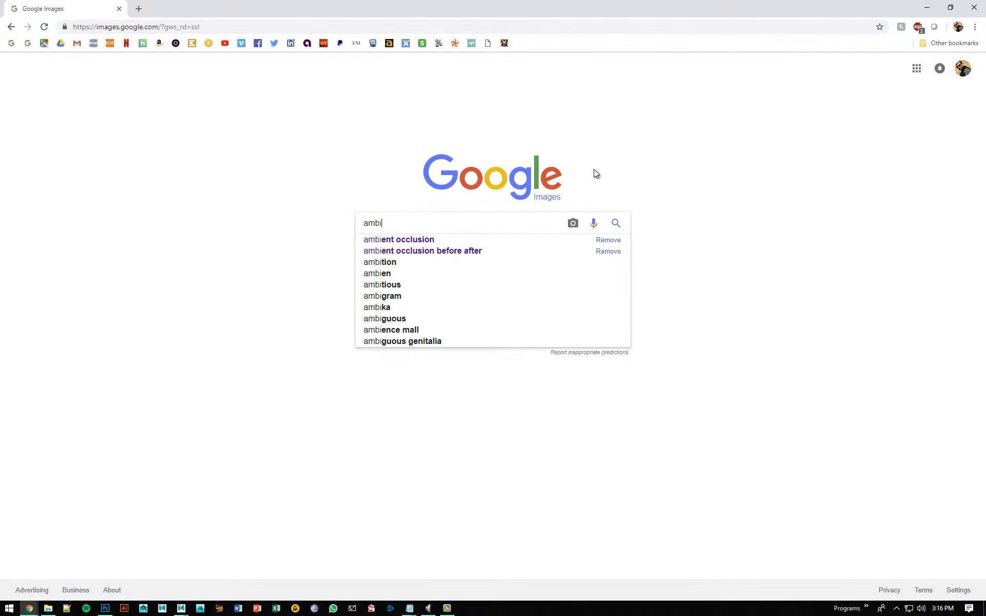
pyautogui.press('Down')
pyautogui.press('Return')
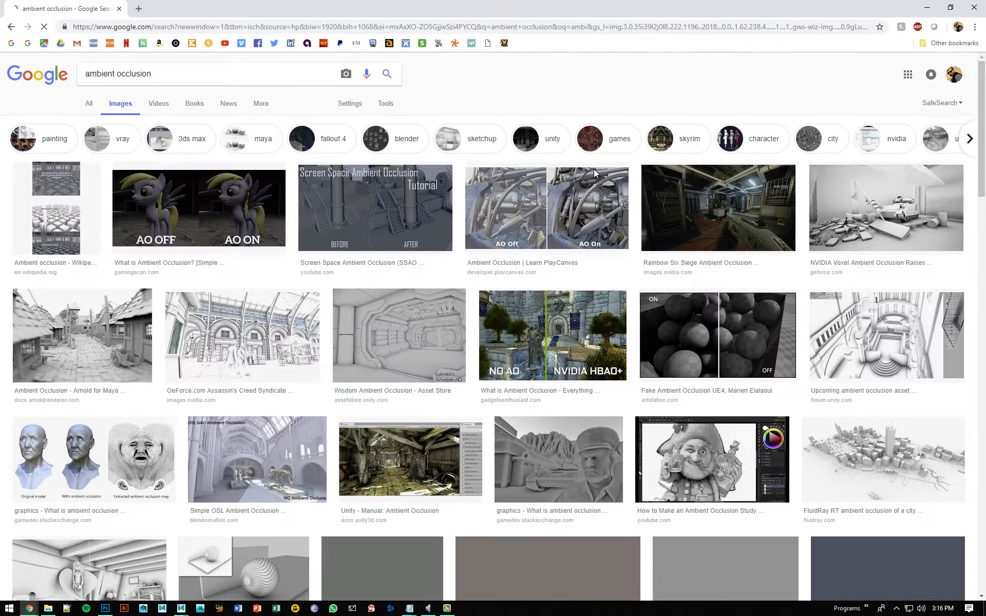
# Step: Examine the Arnold for Maya ambient occlusion image of the village street, then return to Maya and put away the notes
pyautogui.click(82, 336)
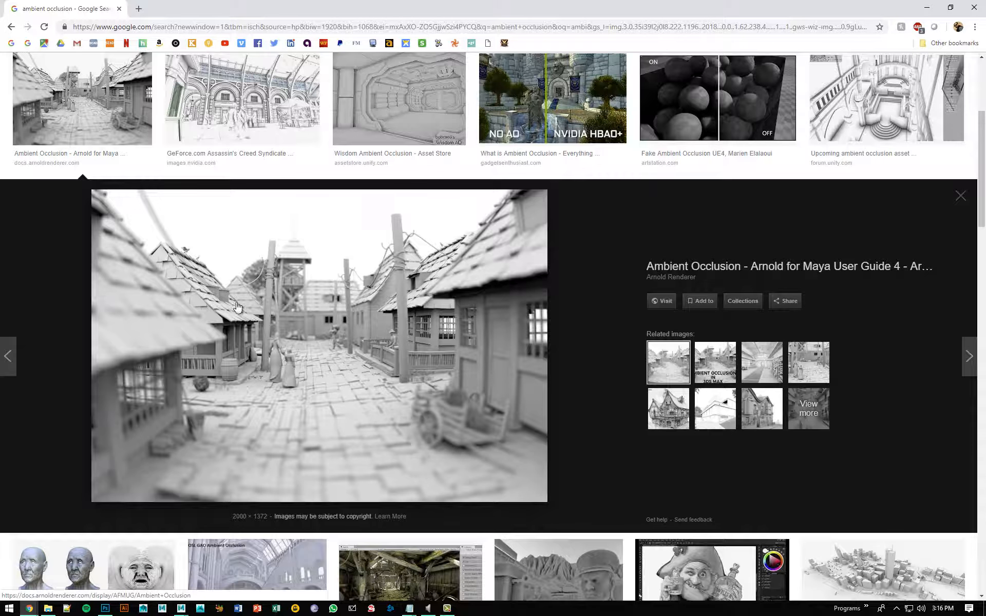
pyautogui.moveTo(52, 8); pyautogui.dragTo(0, 5)
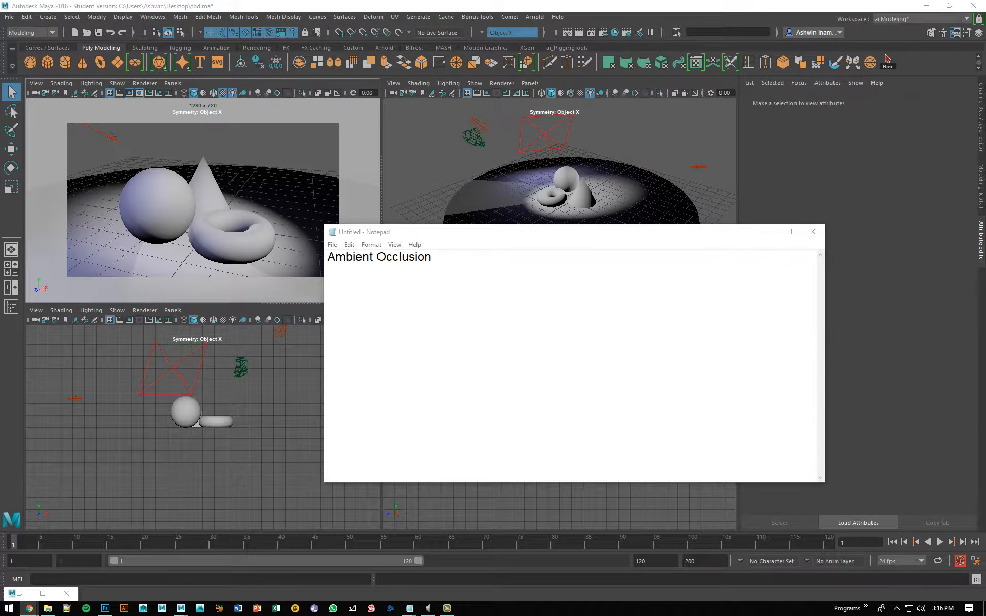
pyautogui.click(765, 236)
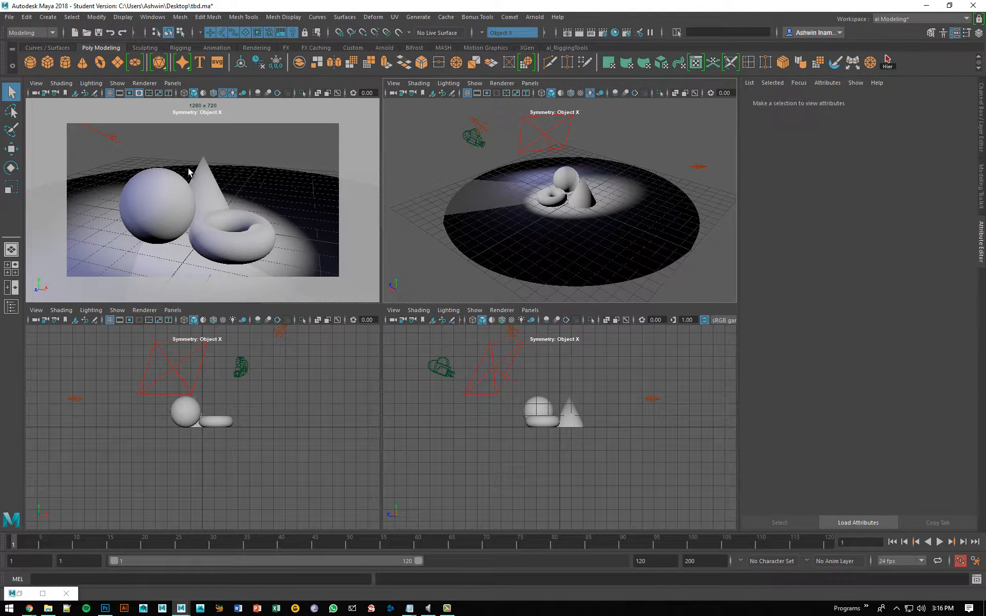
# Step: Compare the Snapshot_10 beauty render with the ambient occlusion render in Arnold RenderView, then minimize it
pyautogui.middleClick(236, 185)
pyautogui.click(19, 594)
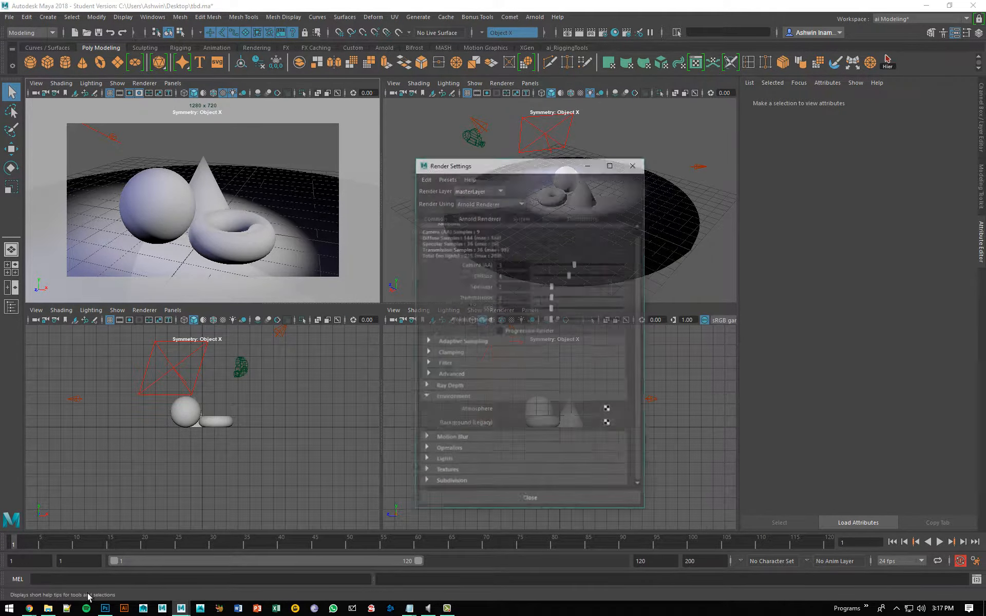
pyautogui.click(683, 125)
pyautogui.click(534, 17)
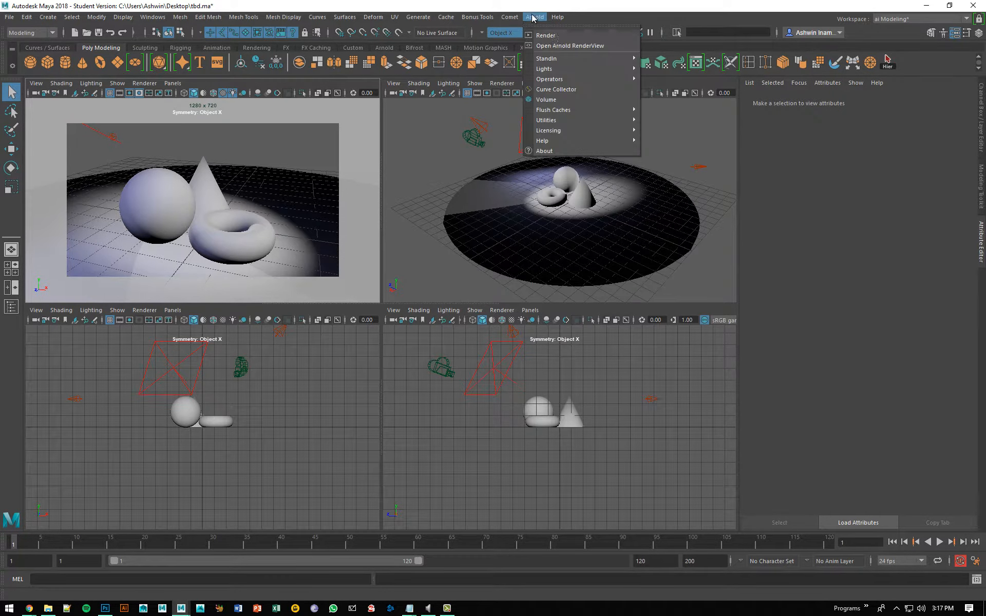
pyautogui.click(550, 45)
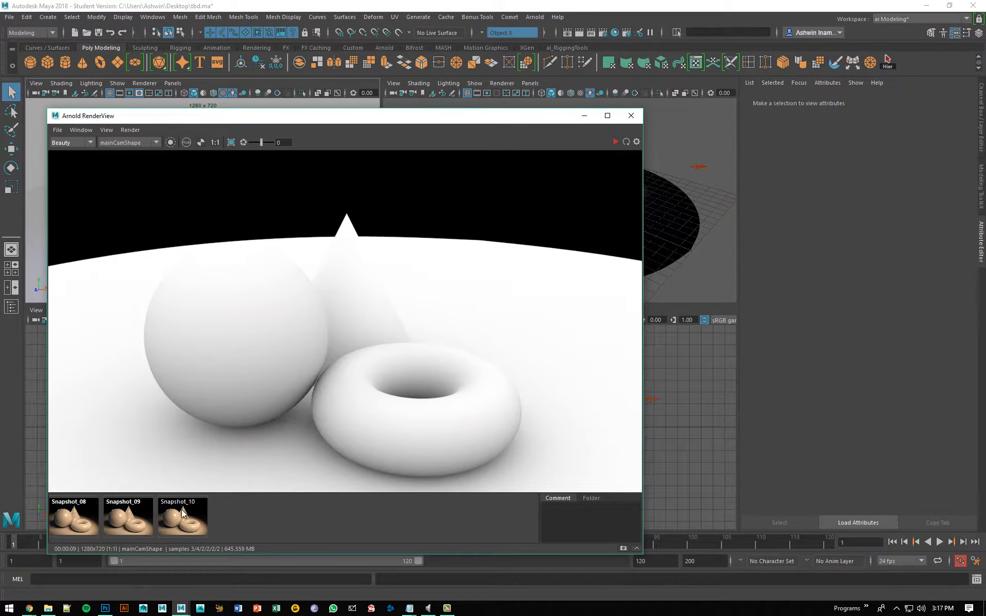
pyautogui.click(194, 529)
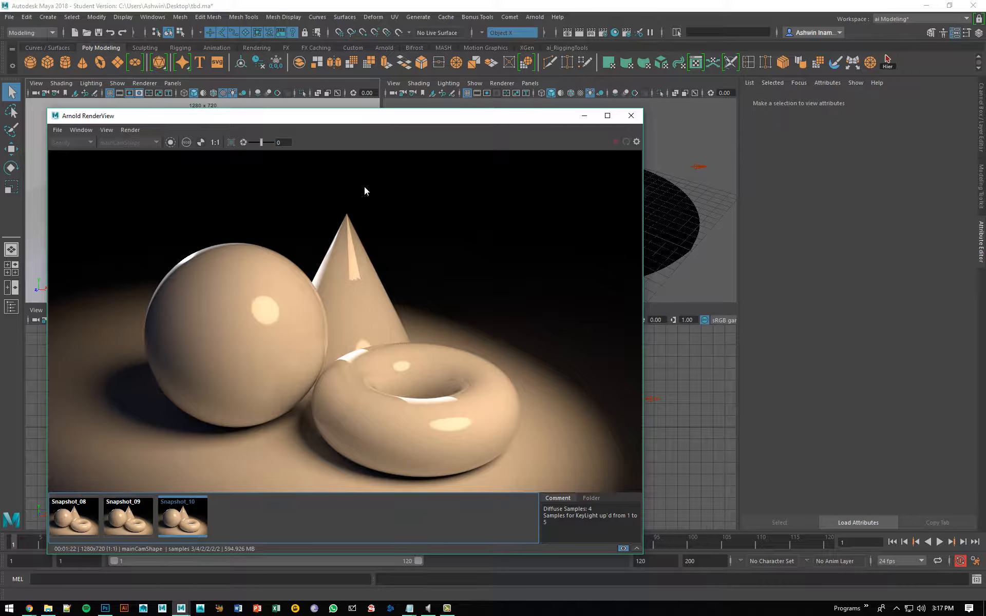
pyautogui.click(623, 549)
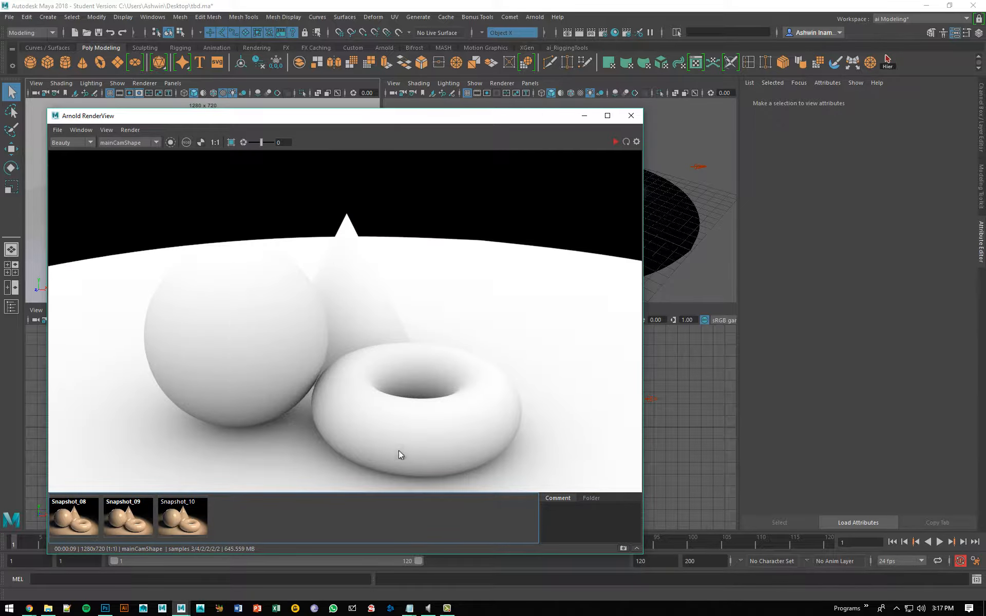
pyautogui.click(584, 117)
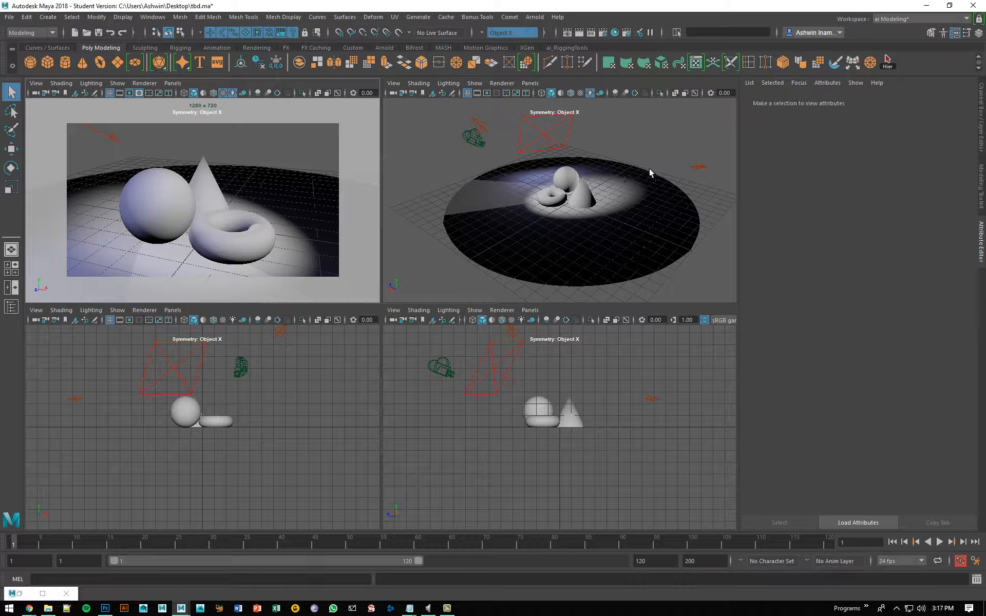
# Step: Delete all the scene lights, including FillLight and RimLight, and switch the main camera view to default lighting
pyautogui.keyDown('alt'); pyautogui.moveTo(650, 170); pyautogui.dragTo(574, 153); pyautogui.keyUp('alt')
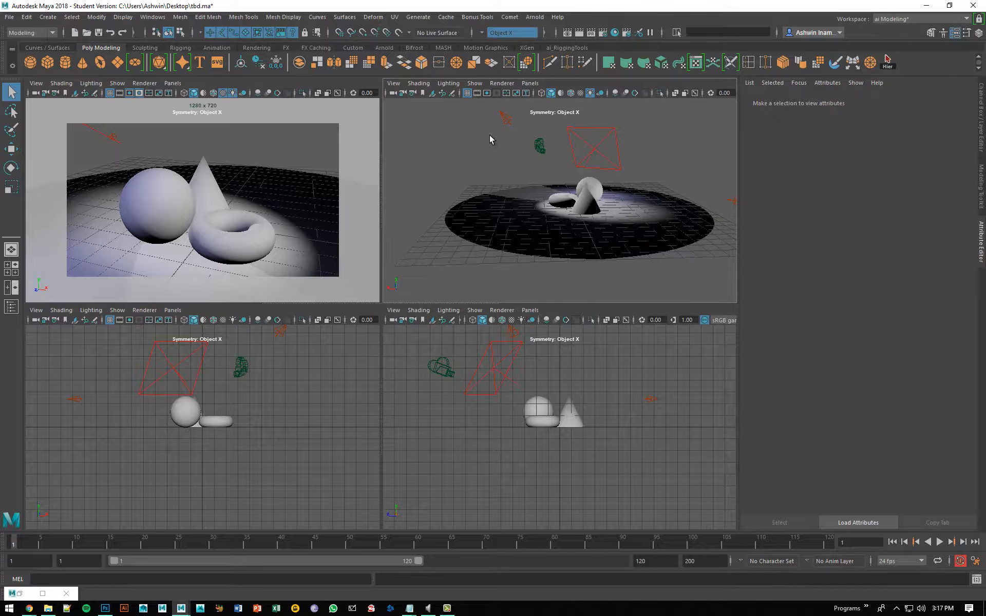
pyautogui.scroll(-10, 532, 147)
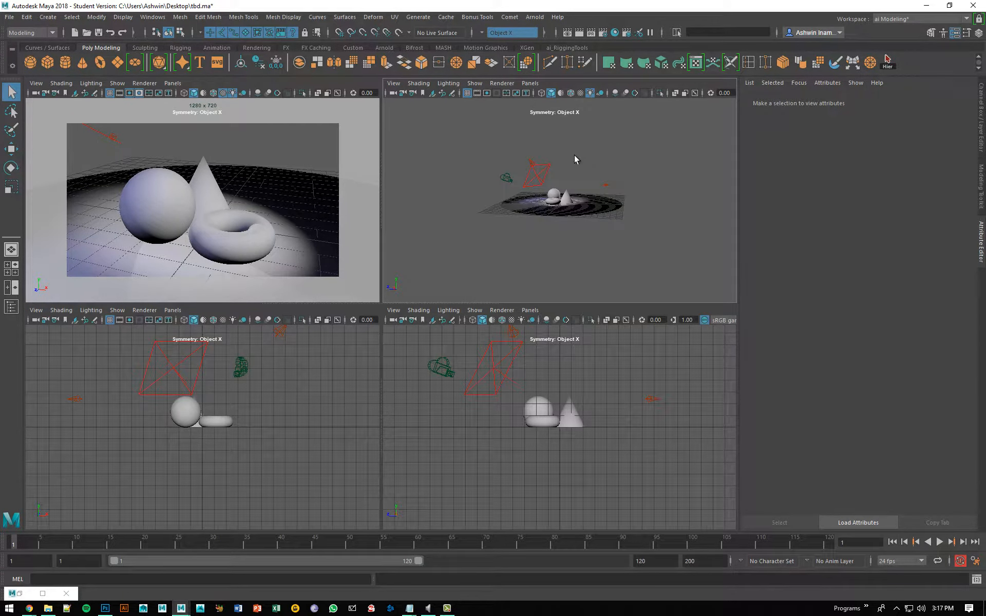
pyautogui.click(539, 166)
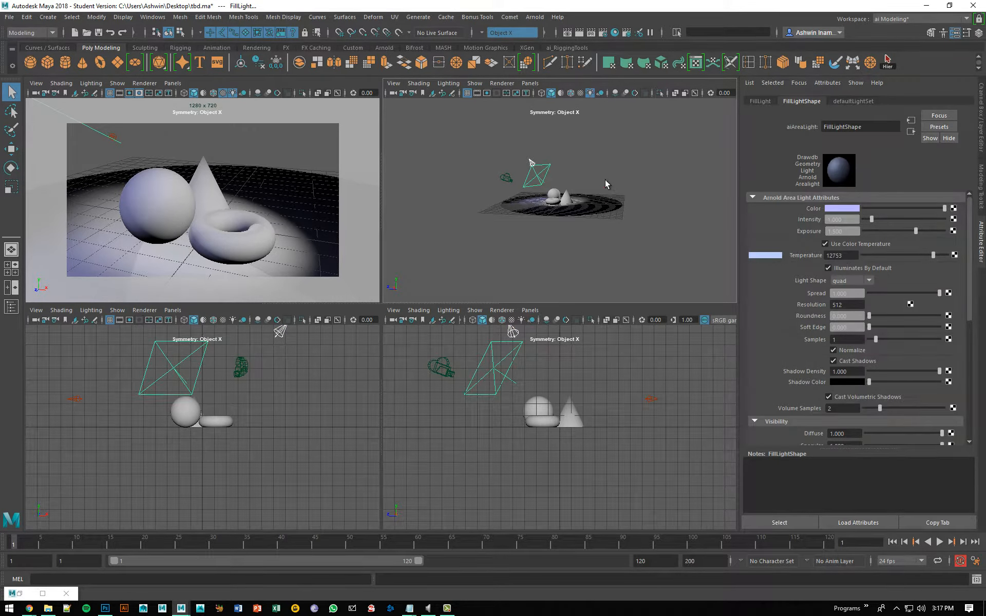
pyautogui.moveTo(613, 187); pyautogui.dragTo(615, 189)
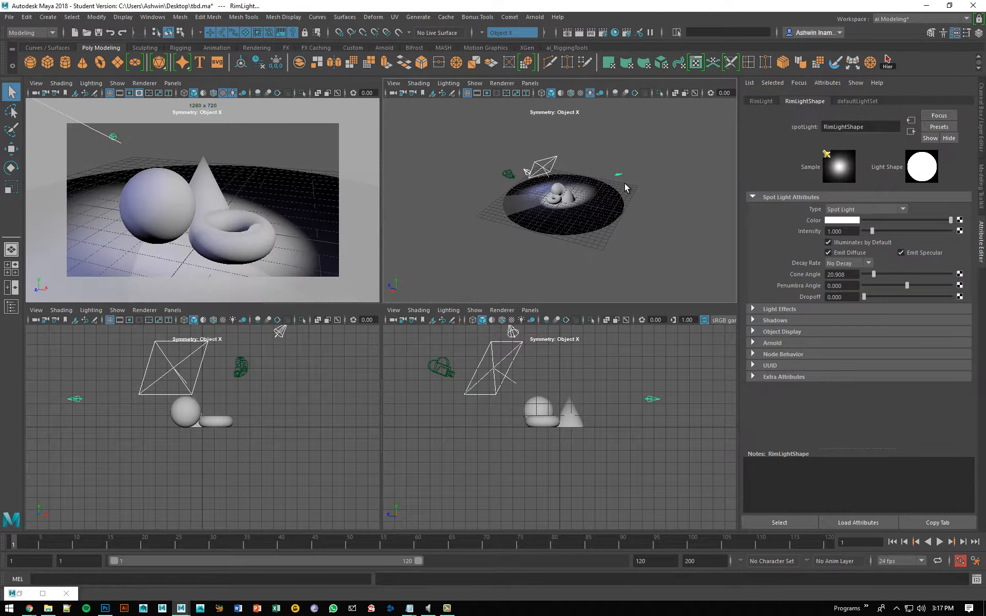
pyautogui.press('Delete')
pyautogui.press('7')
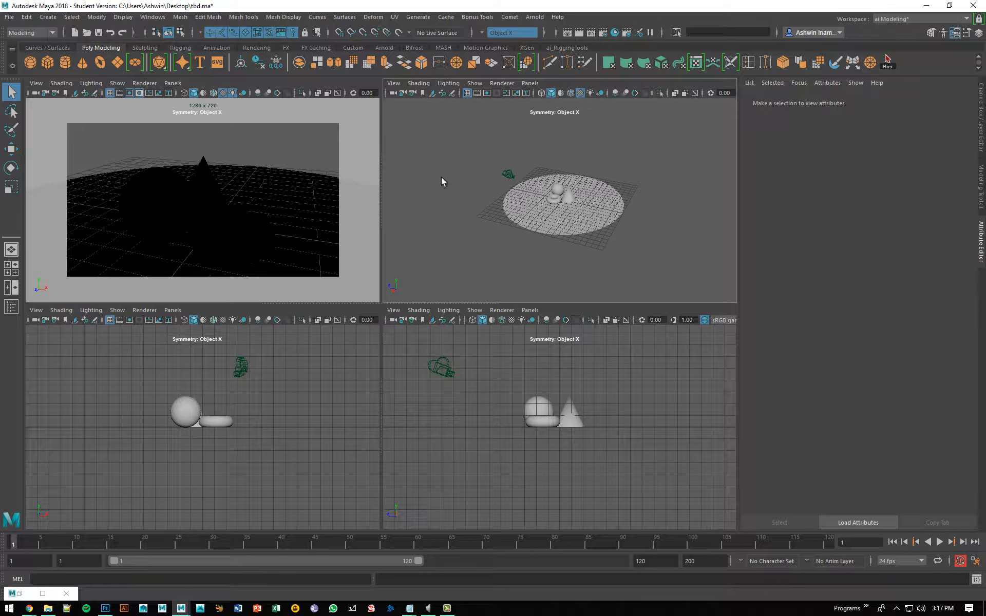
pyautogui.press('7')
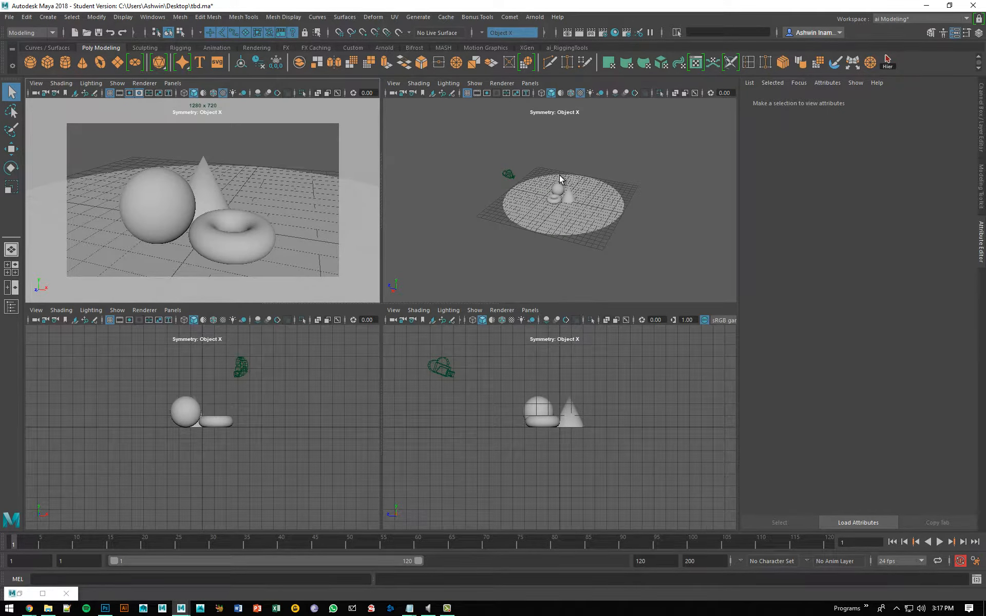
# Step: Assign a new aiAmbientOcclusion material to the sphere, cone, torus and ground disc together
pyautogui.keyDown('alt'); pyautogui.moveTo(521, 189); pyautogui.dragTo(608, 229, button='right'); pyautogui.keyUp('alt')
pyautogui.keyDown('alt'); pyautogui.moveTo(520, 188); pyautogui.dragTo(629, 205); pyautogui.keyUp('alt')
pyautogui.keyDown('alt'); pyautogui.moveTo(629, 205); pyautogui.dragTo(663, 231, button='right'); pyautogui.keyUp('alt')
pyautogui.moveTo(640, 147); pyautogui.dragTo(514, 249)
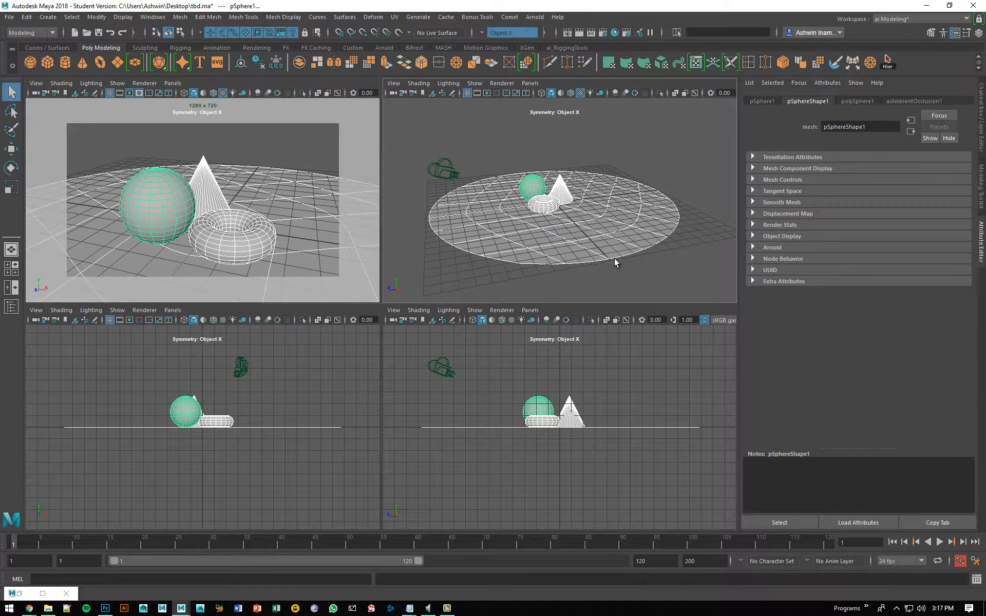
pyautogui.moveTo(545, 189); pyautogui.dragTo(547, 440, button='right')
pyautogui.moveTo(400, 208); pyautogui.dragTo(452, 95)
pyautogui.click(411, 173)
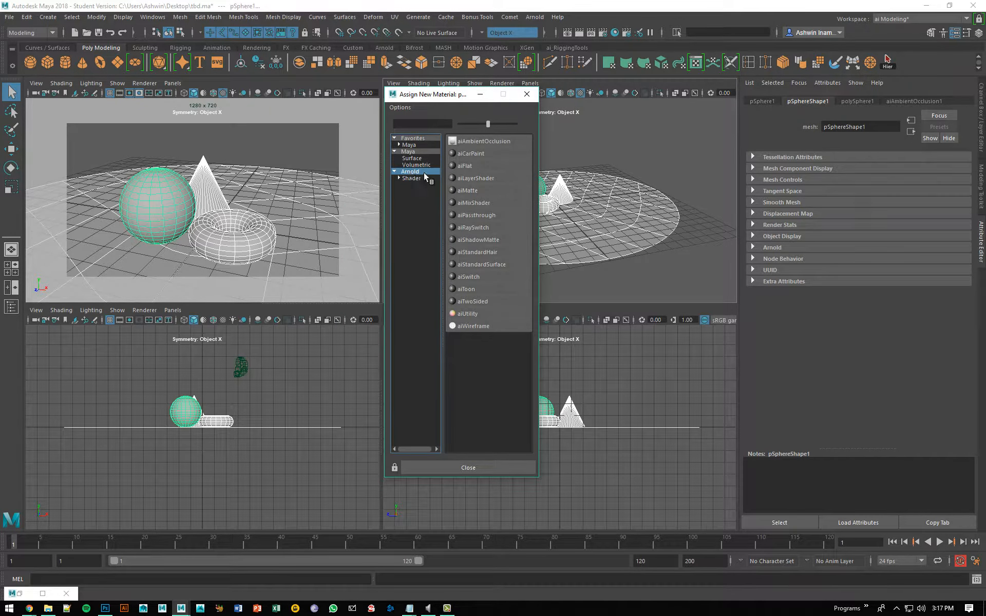
pyautogui.click(519, 140)
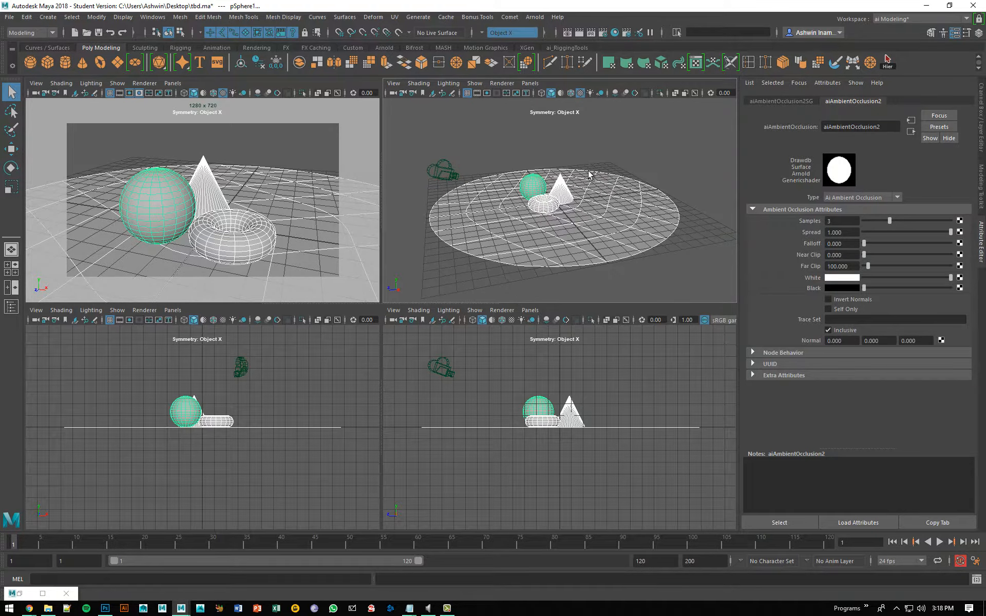
# Step: Inspect the ambient occlusion shader attributes assigned to the ground disc
pyautogui.scroll(5, 588, 175)
pyautogui.moveTo(585, 180)
pyautogui.keyDown('alt'); pyautogui.mouseDown()
pyautogui.moveTo(616, 150)
pyautogui.moveTo(599, 199)
pyautogui.moveTo(581, 184)
pyautogui.mouseUp(); pyautogui.keyUp('alt')
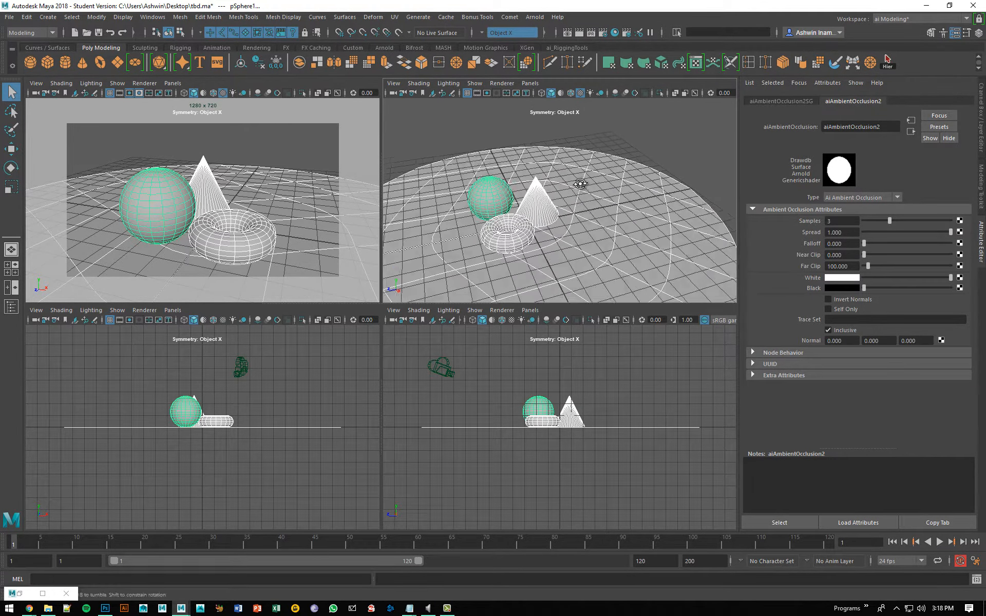
pyautogui.click(715, 125)
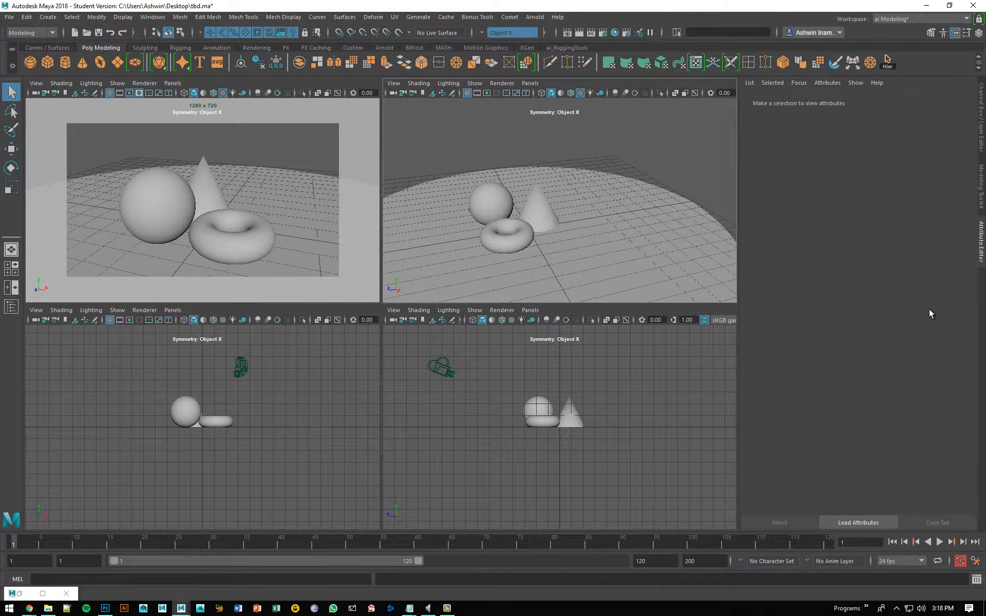
pyautogui.click(641, 216)
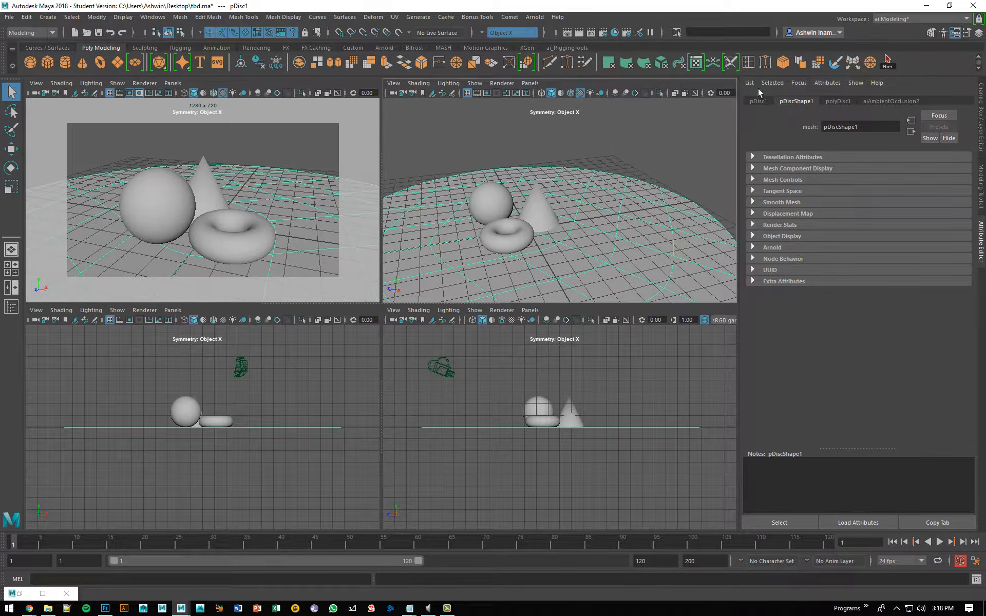
pyautogui.click(883, 102)
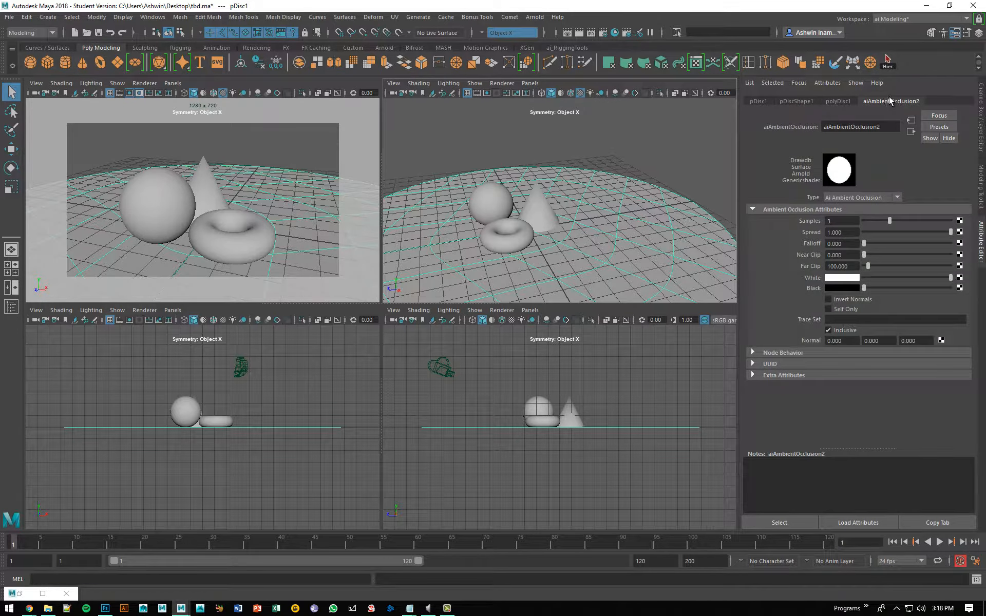
# Step: Maximize the main camera view and re-render the scene in Arnold RenderView
pyautogui.click(288, 154)
pyautogui.press('space')
pyautogui.click(535, 17)
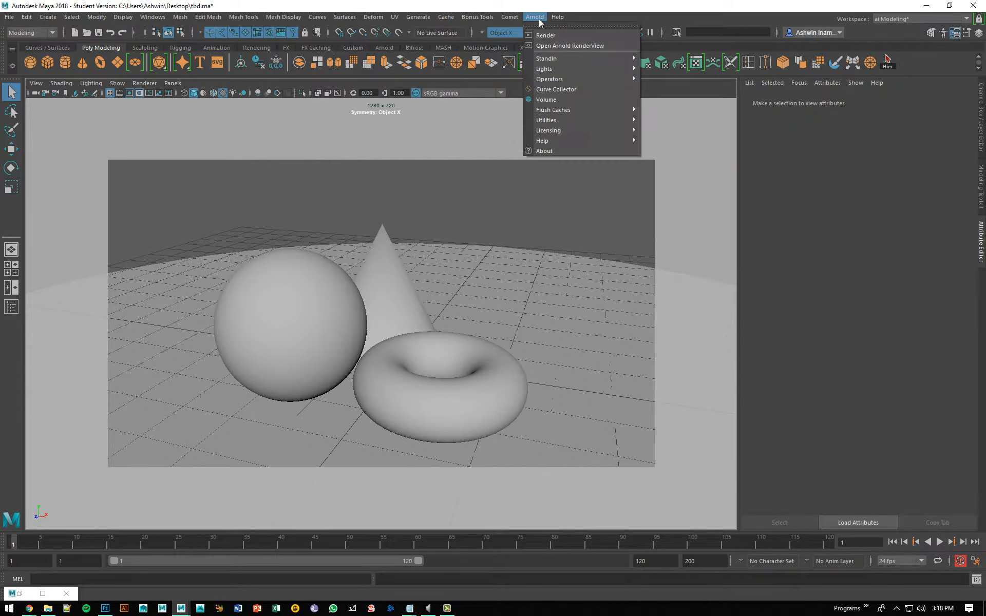
pyautogui.click(576, 46)
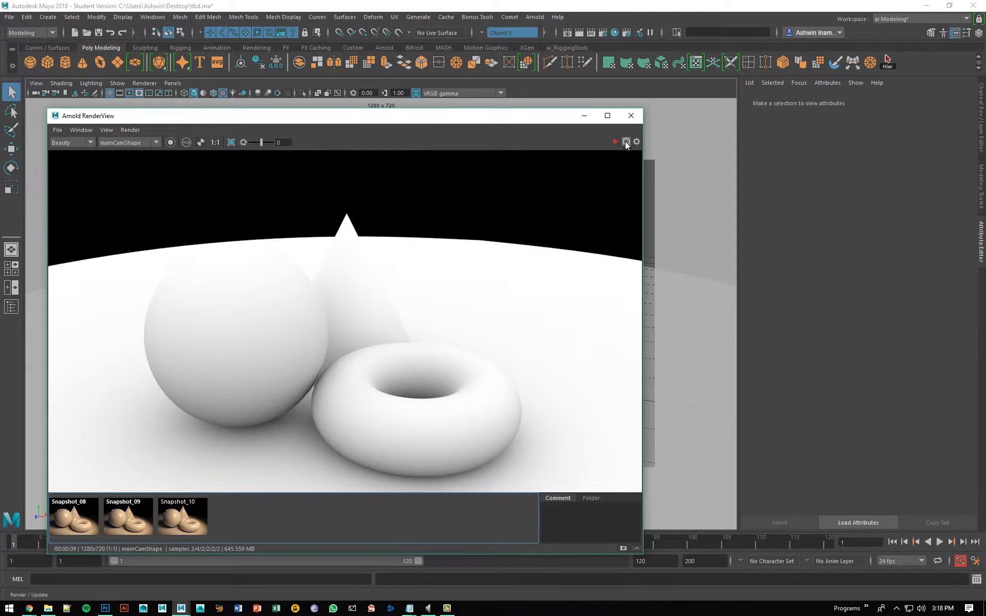
pyautogui.click(625, 143)
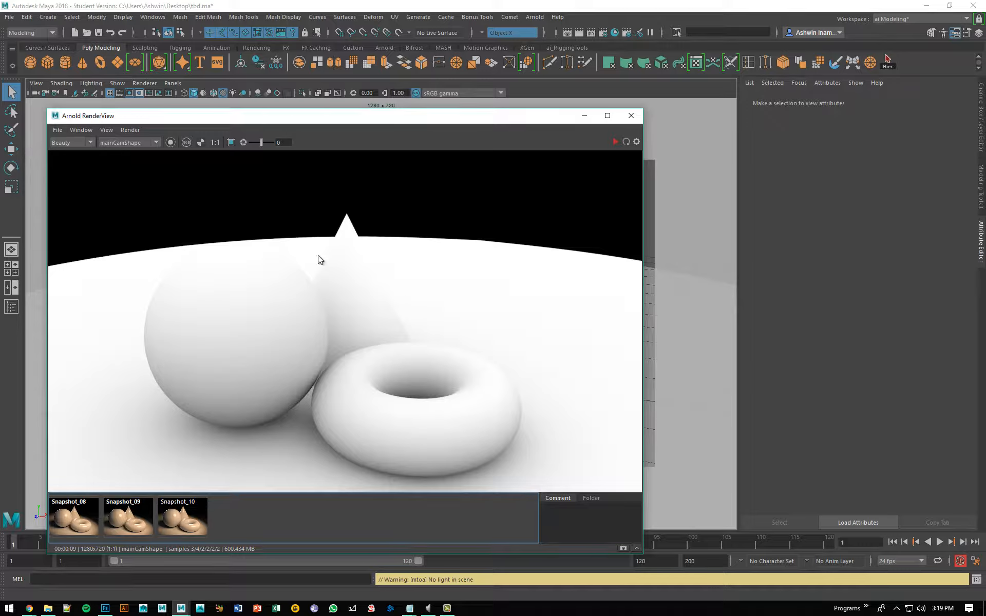
# Step: Save the rendered image as occlusion.png in the Arnold folder on the Desktop
pyautogui.click(57, 129)
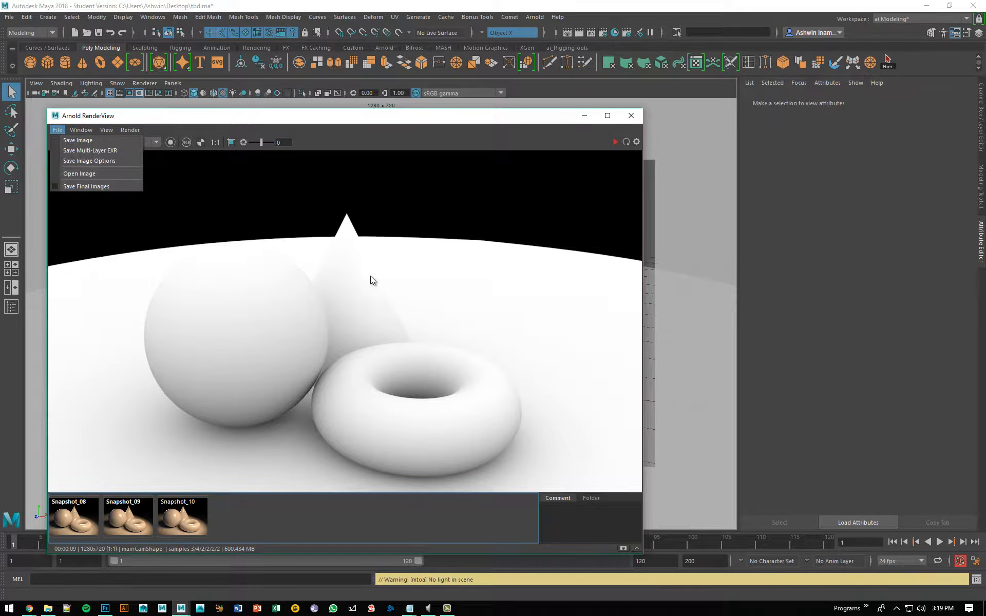
pyautogui.click(77, 140)
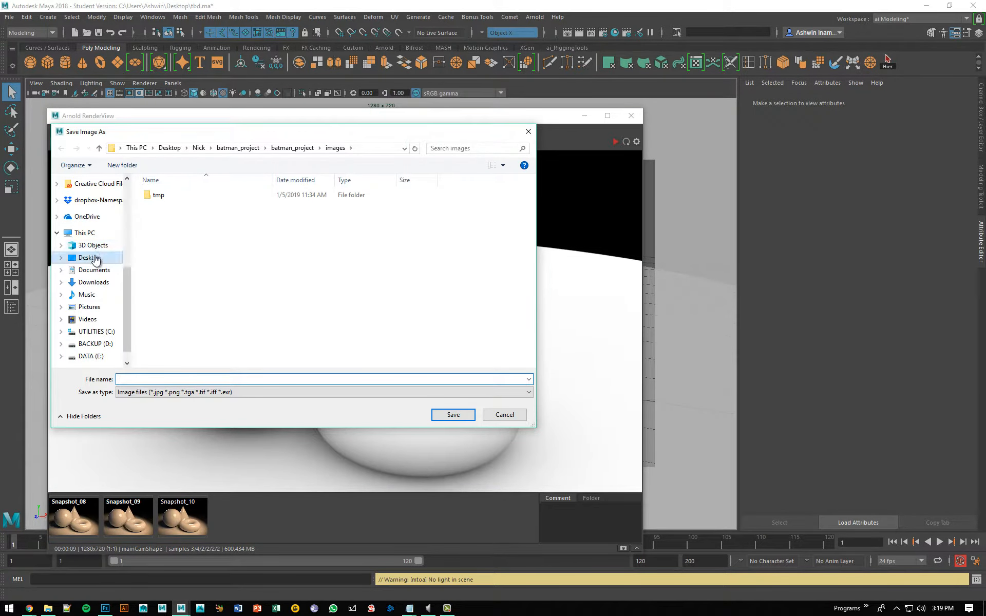
pyautogui.click(96, 257)
pyautogui.doubleClick(166, 214)
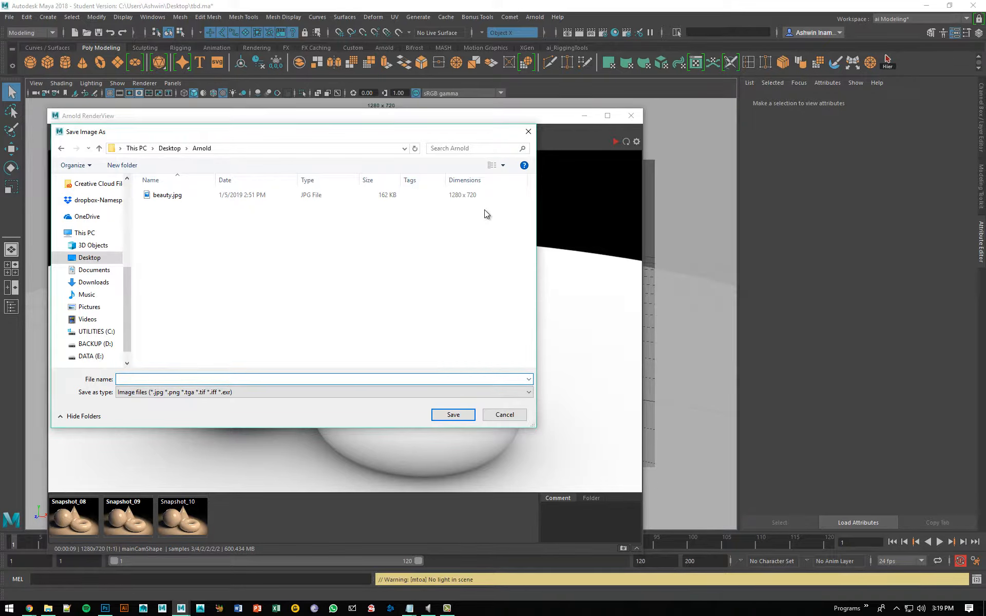
pyautogui.write('occlusio')
pyautogui.write('png')
pyautogui.click(446, 417)
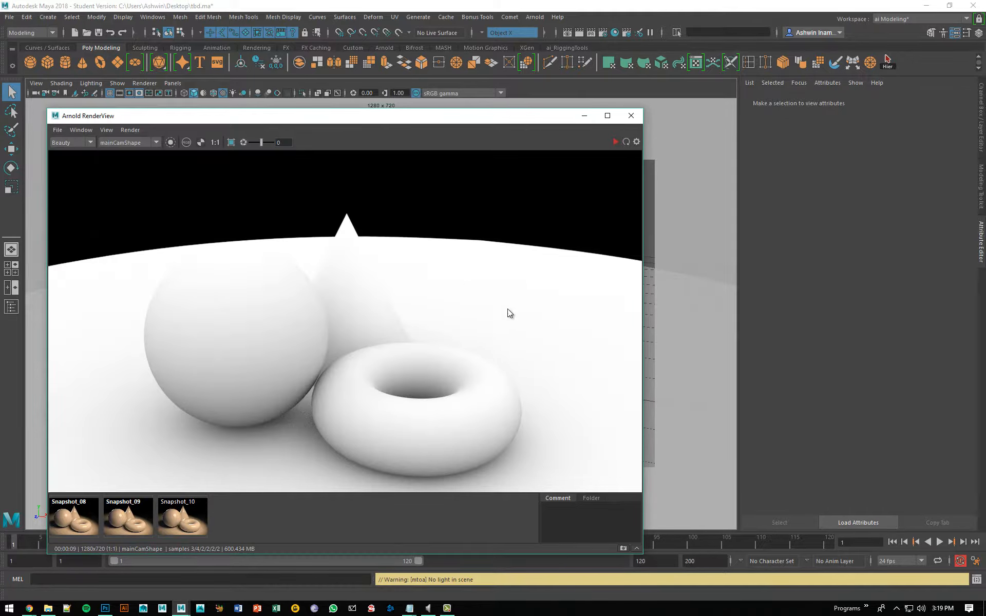
# Step: Display the alpha channel of the ambient occlusion render in Arnold RenderView
pyautogui.press('a')
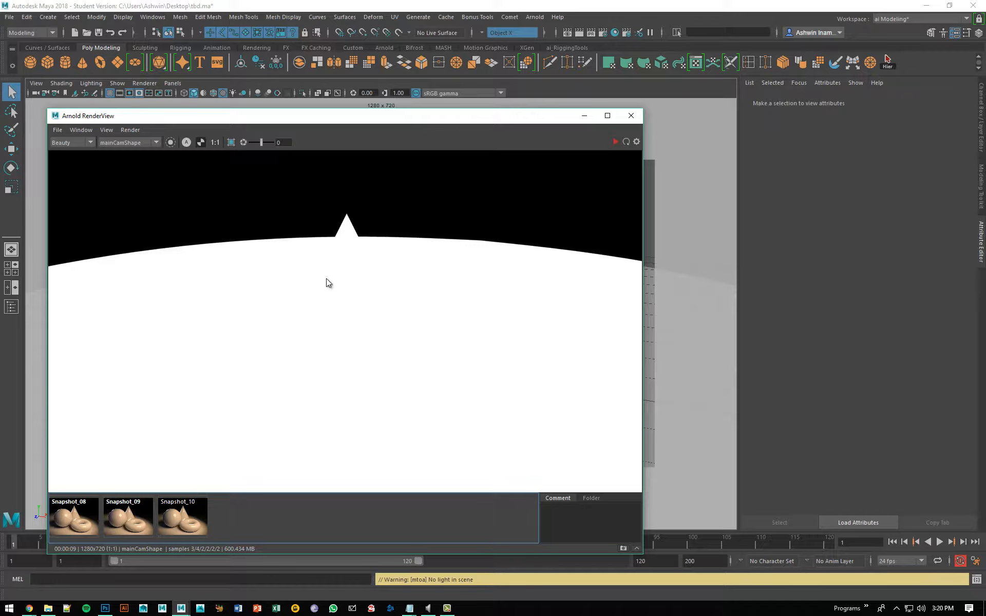
# Step: Return the occlusion render to its full color display and store a snapshot of it in Arnold RenderView
pyautogui.click(188, 142)
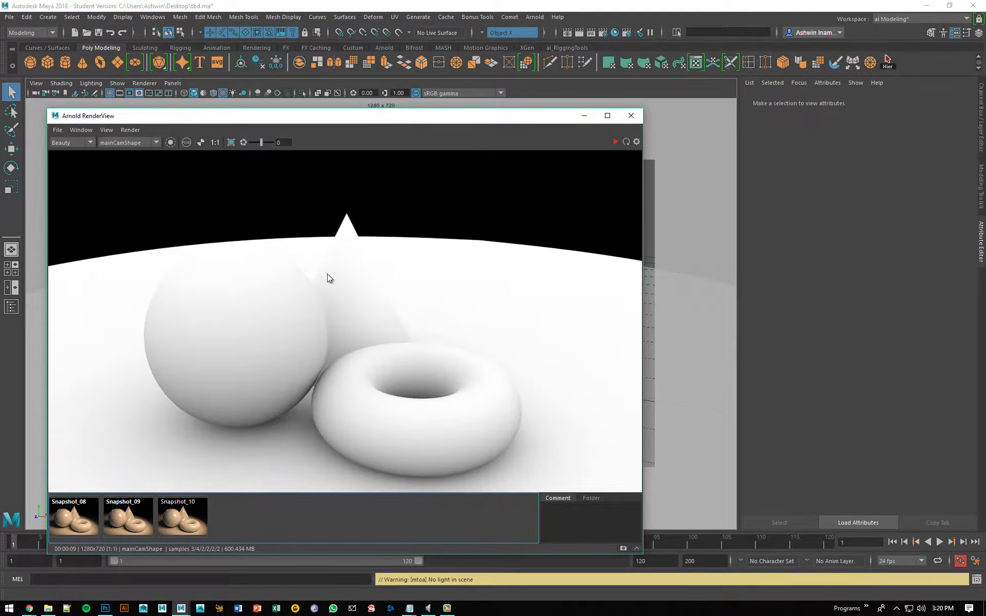
pyautogui.click(624, 548)
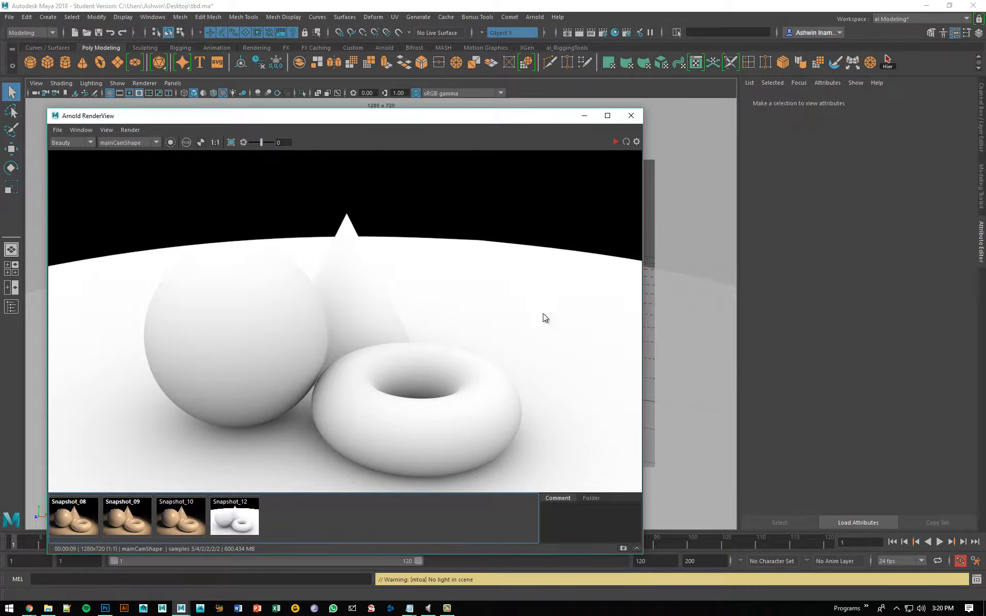
# Step: Set the ground disc's ambient occlusion shader to 6 samples and re-render the scene in Arnold RenderView
pyautogui.moveTo(534, 117); pyautogui.dragTo(478, 123)
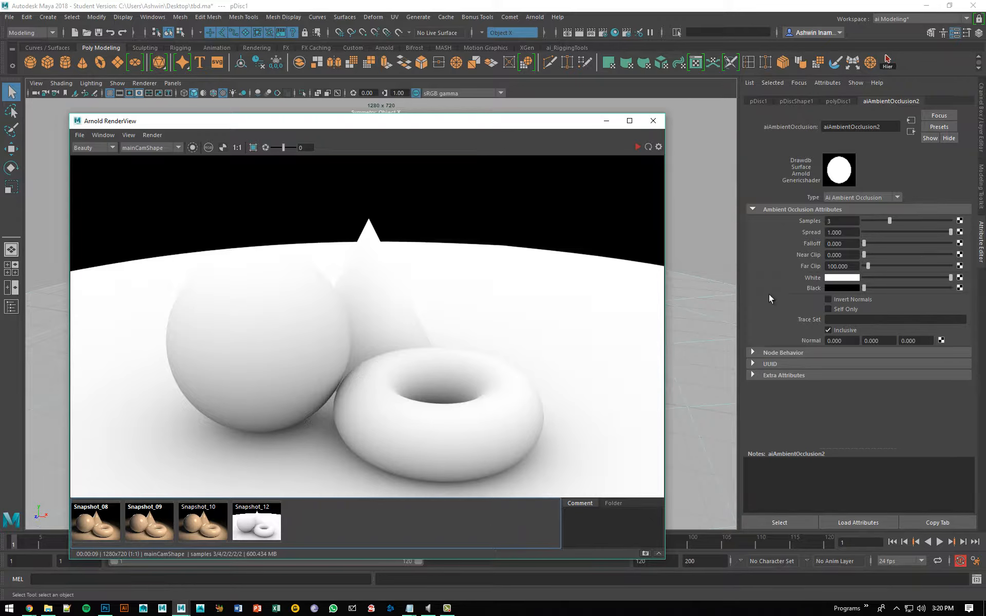
pyautogui.click(838, 225)
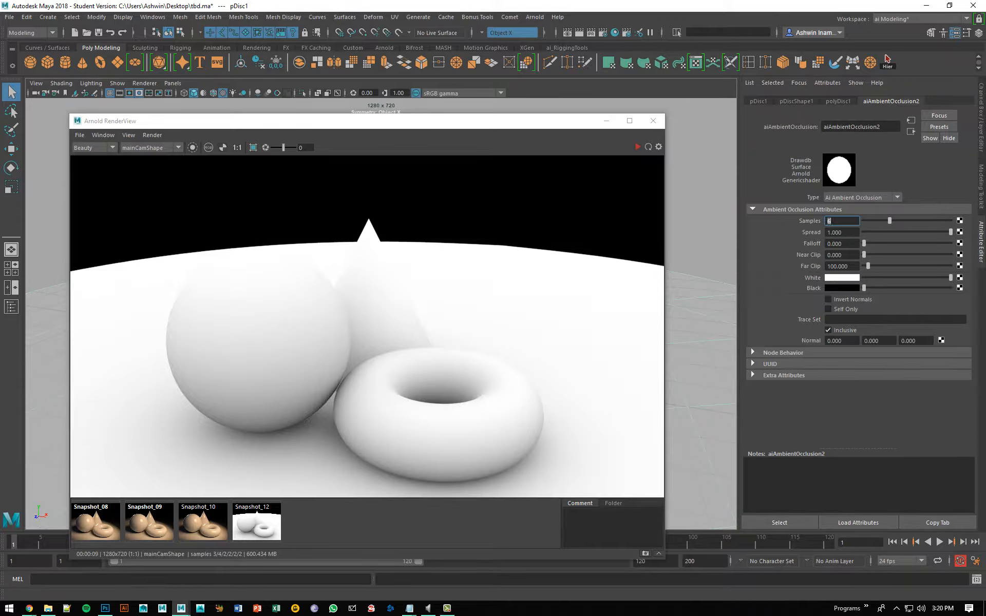
pyautogui.write('6')
pyautogui.press('Return')
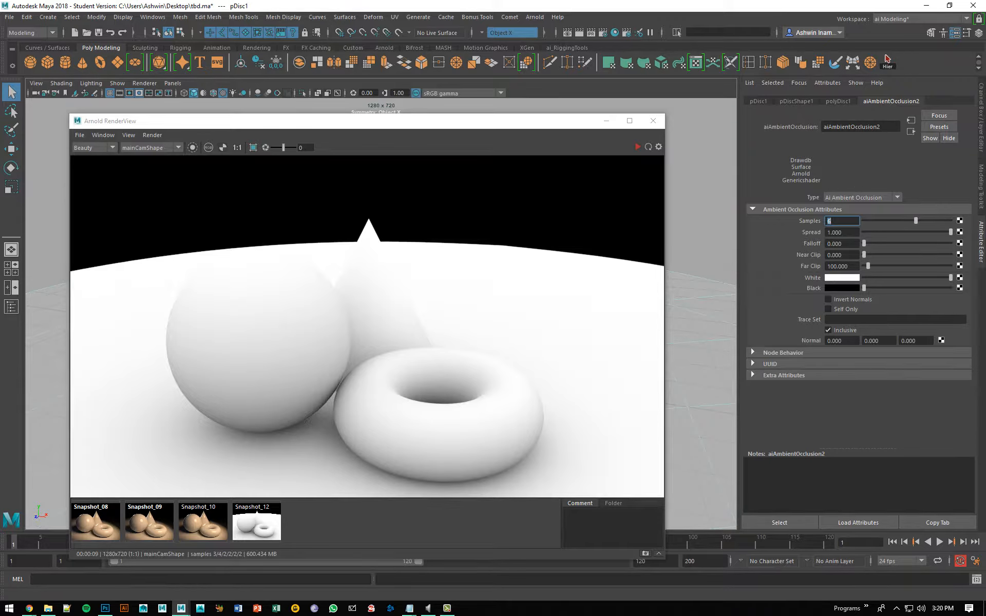
pyautogui.click(646, 147)
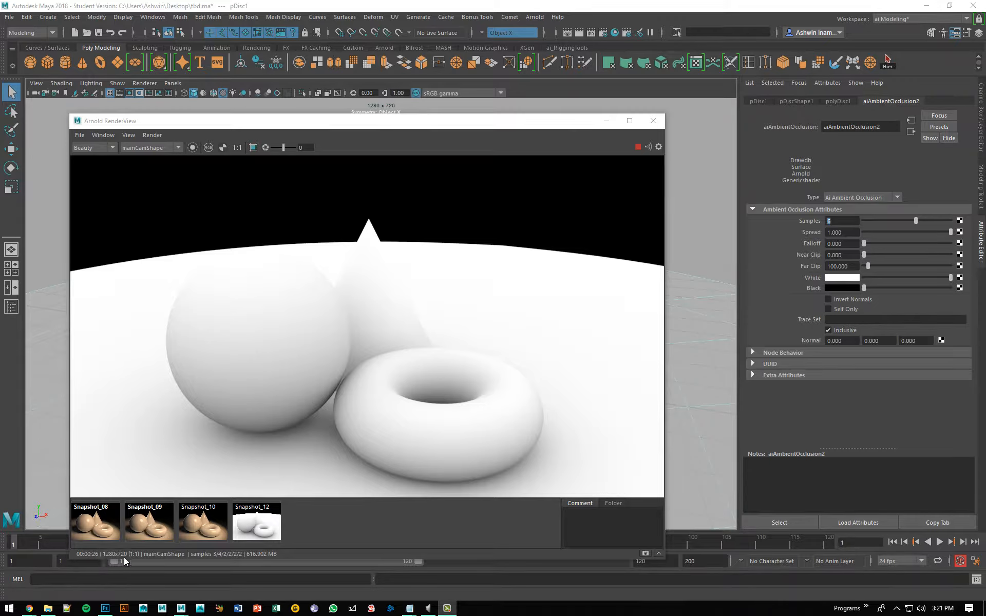
# Step: Store a snapshot of the 6-sample render, compare it with the previous occlusion snapshot, and return to the live render
pyautogui.click(646, 554)
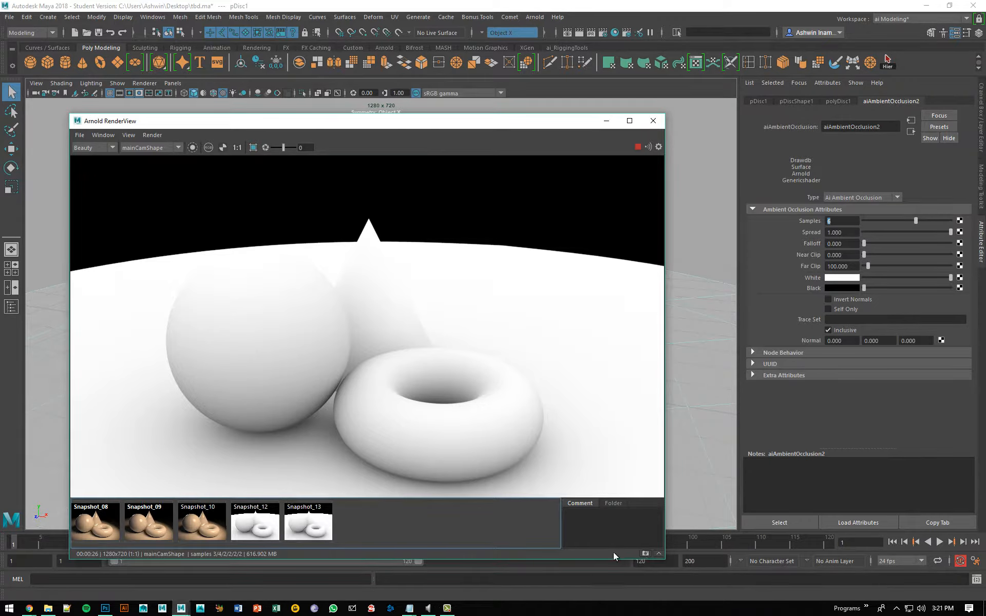
pyautogui.click(254, 534)
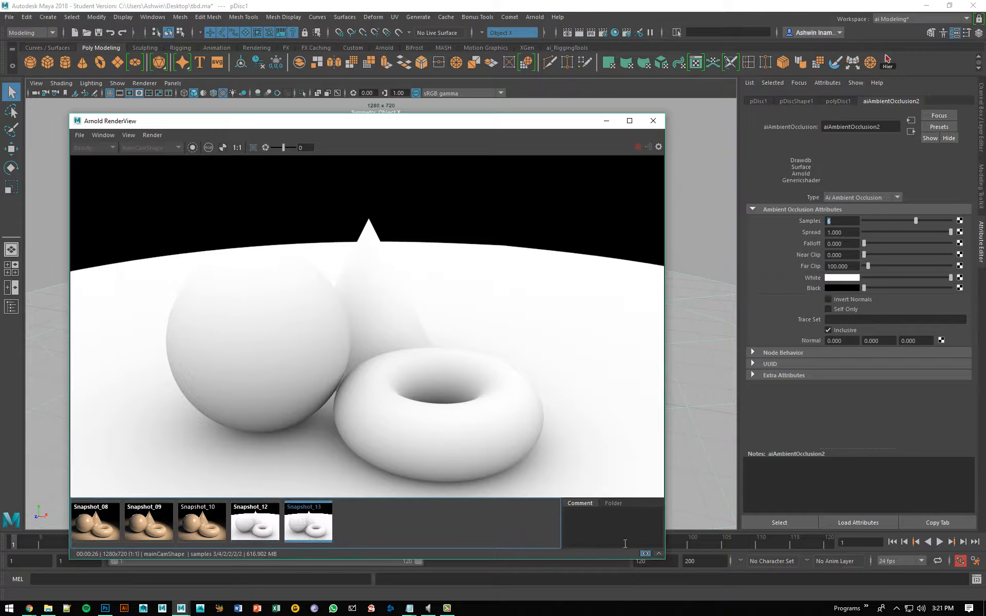
pyautogui.click(643, 554)
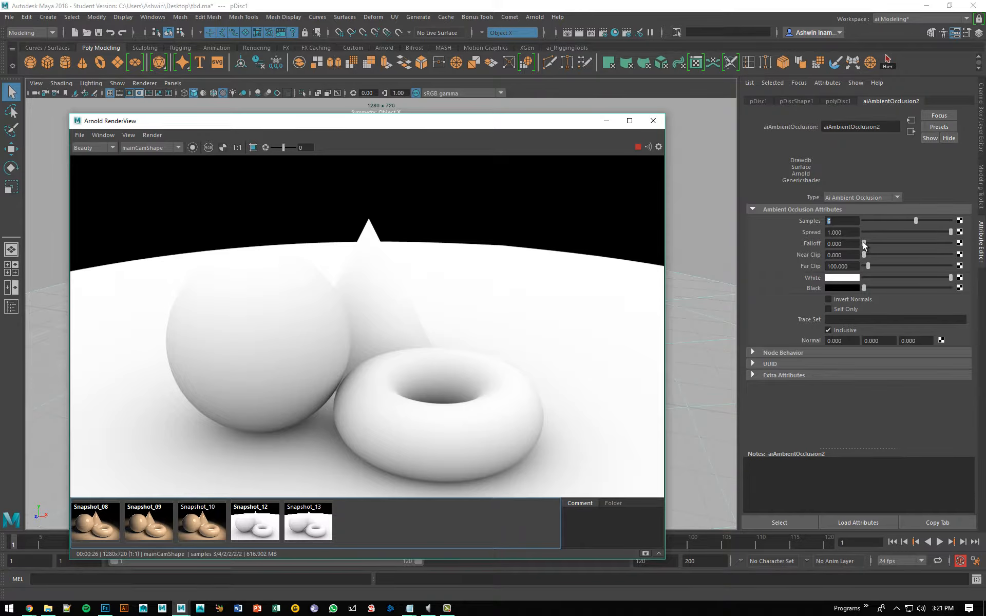
# Step: Set the ambient occlusion shader's Falloff to 1.5
pyautogui.moveTo(865, 243); pyautogui.dragTo(884, 242)
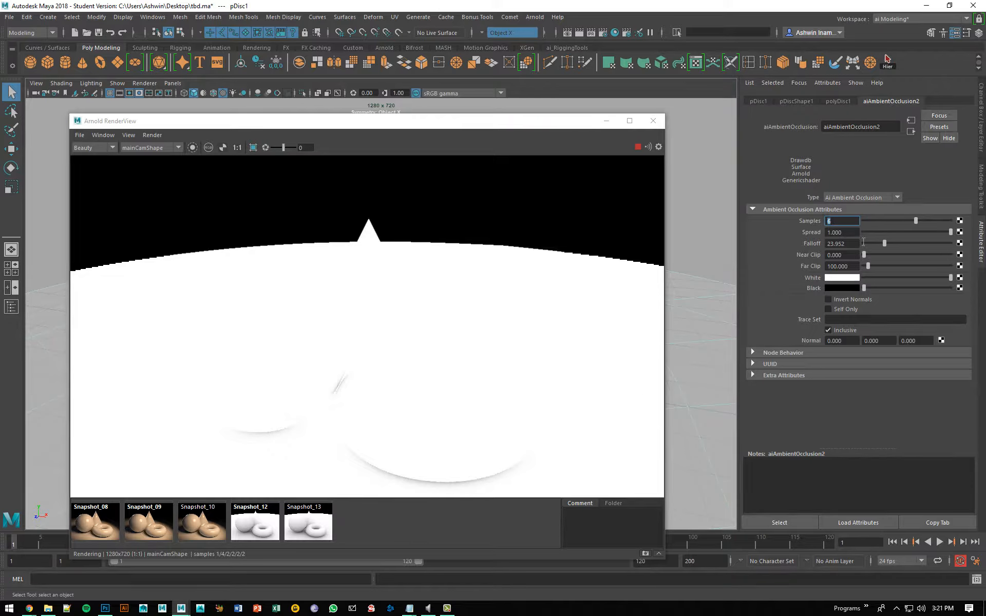
pyautogui.click(828, 243)
pyautogui.write('1.5')
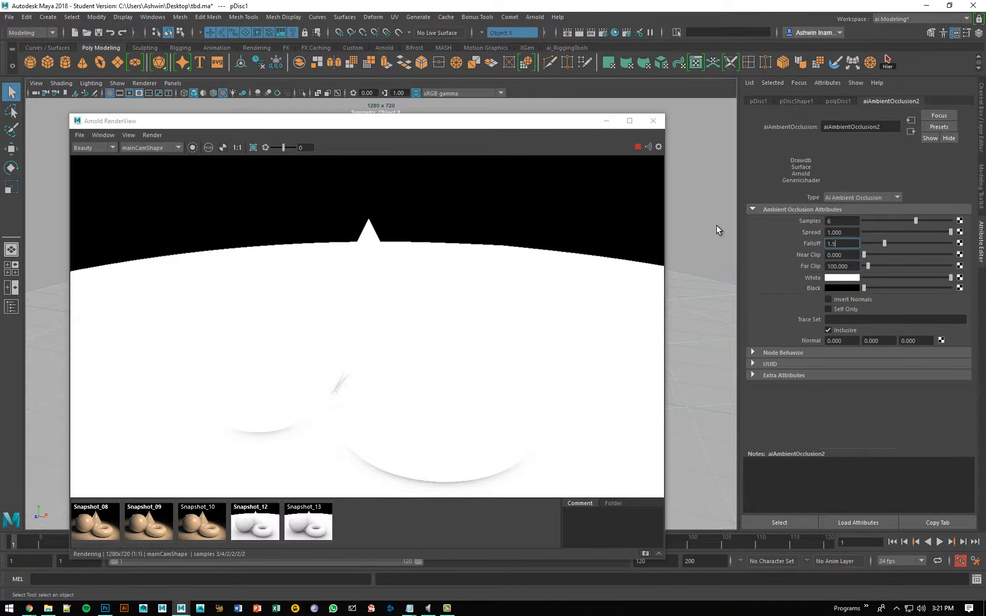
pyautogui.press('Return')
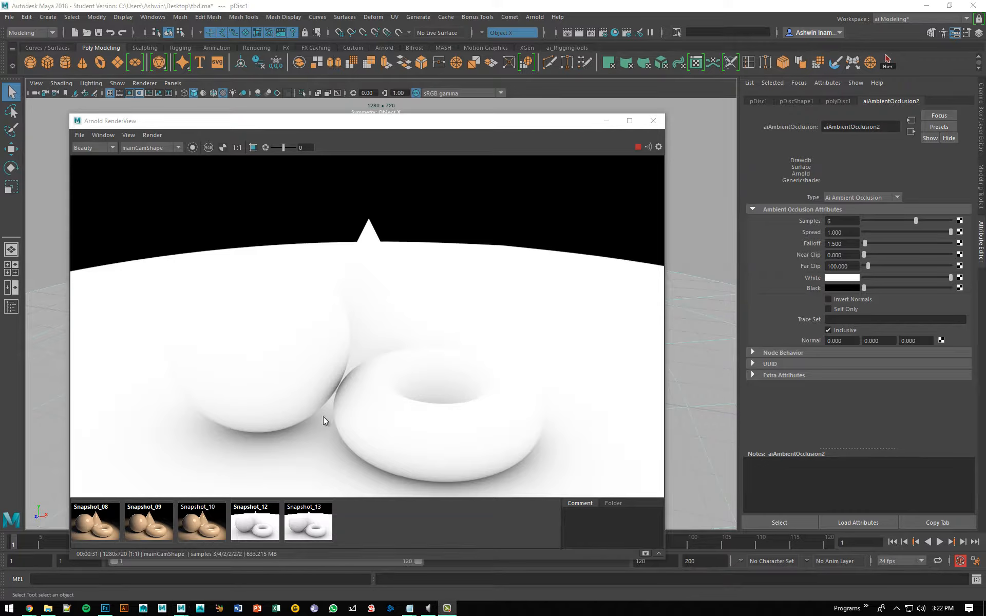
# Step: Save the rendered image as occlusion2.png in the Arnold folder on the Desktop
pyautogui.click(79, 135)
pyautogui.click(84, 146)
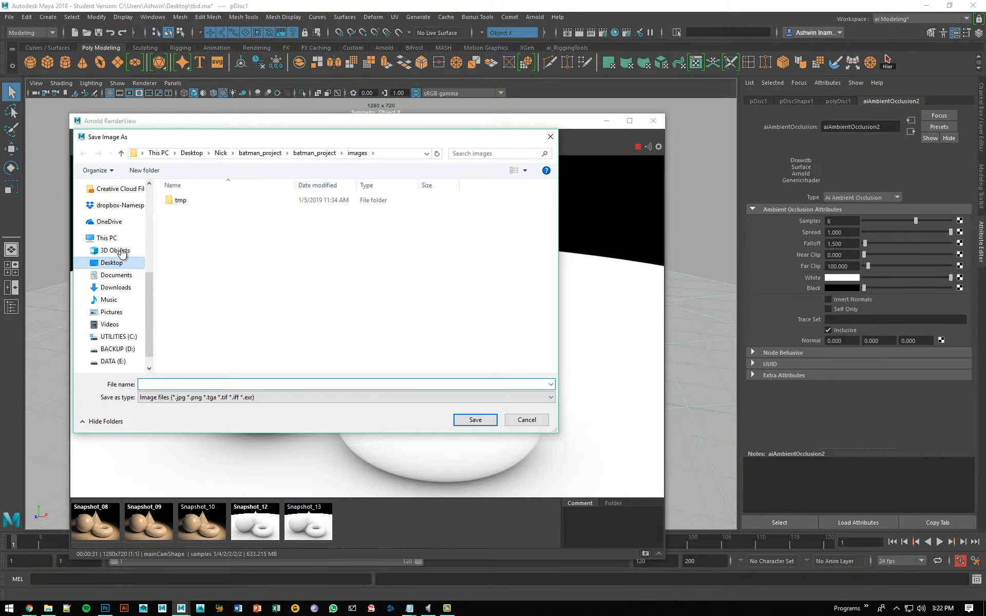
pyautogui.click(111, 262)
pyautogui.doubleClick(206, 219)
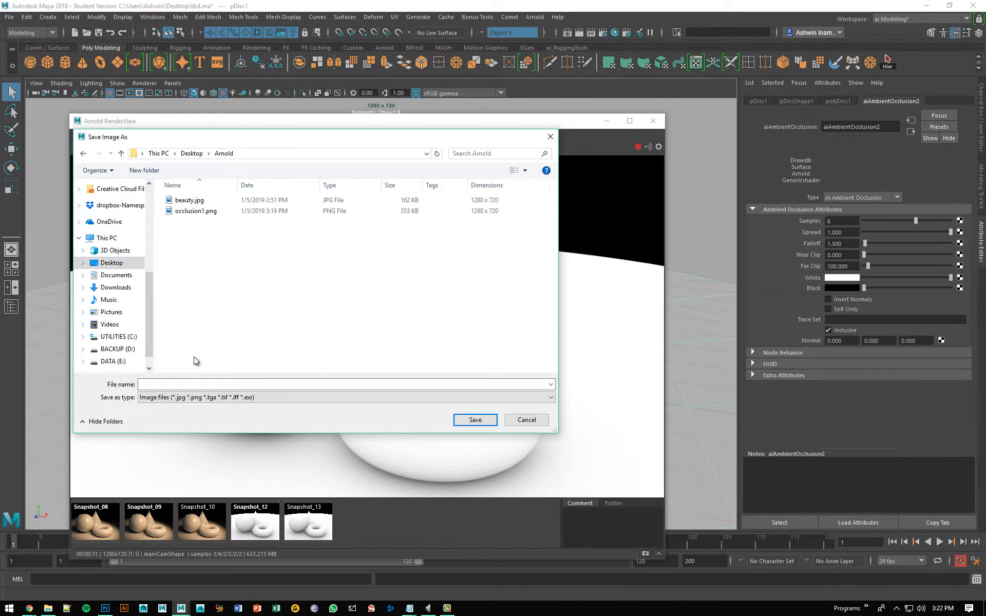
pyautogui.click(220, 383)
pyautogui.write('occlus')
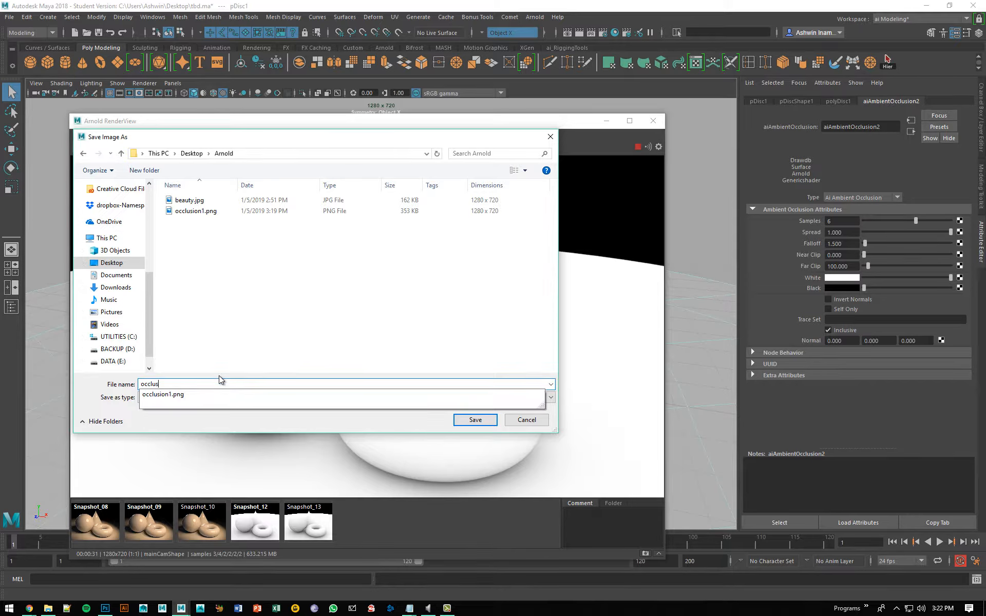
pyautogui.write('ion2.pn')
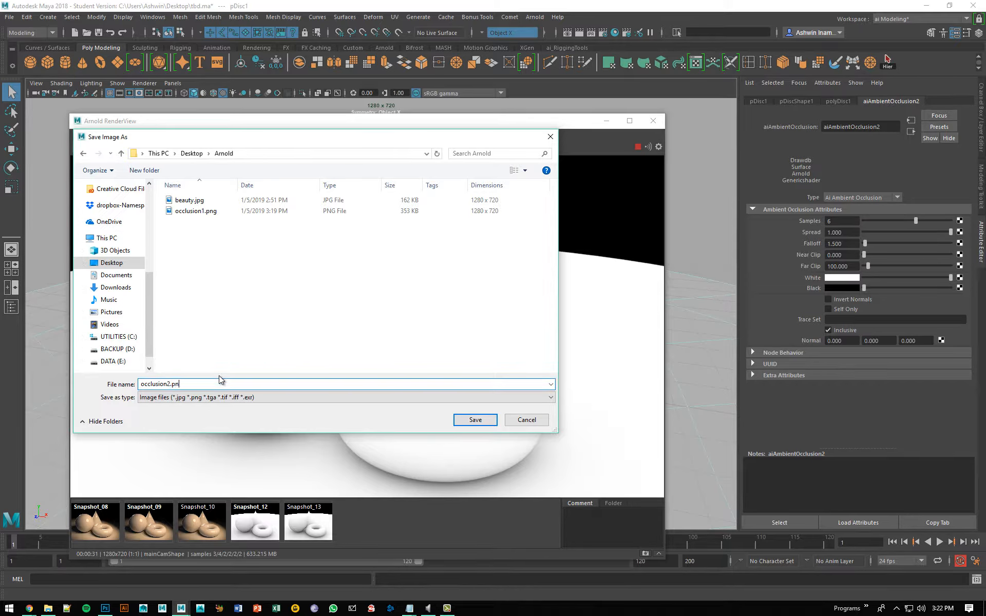
pyautogui.write('g')
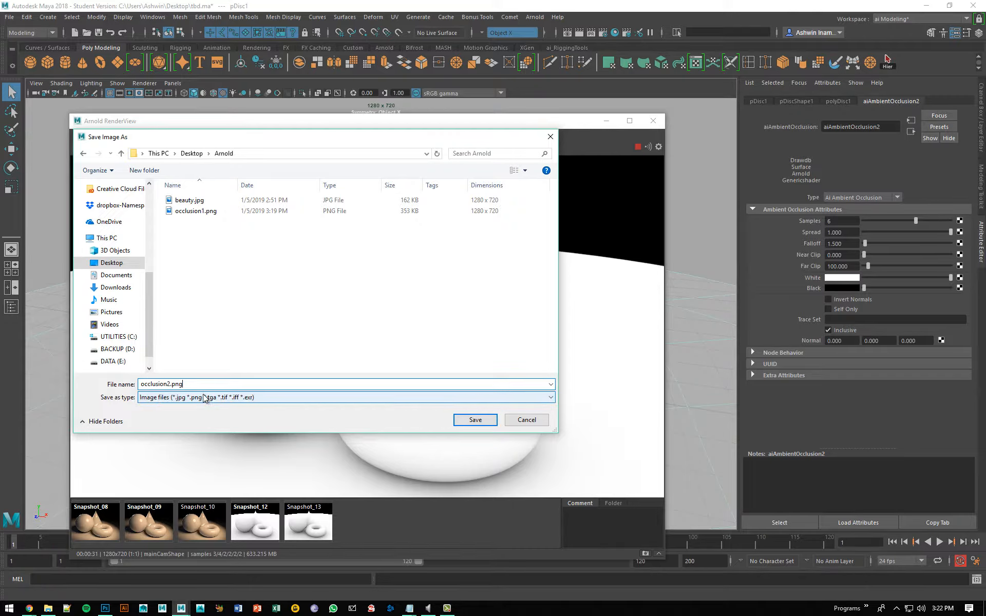
pyautogui.moveTo(170, 384); pyautogui.dragTo(216, 384)
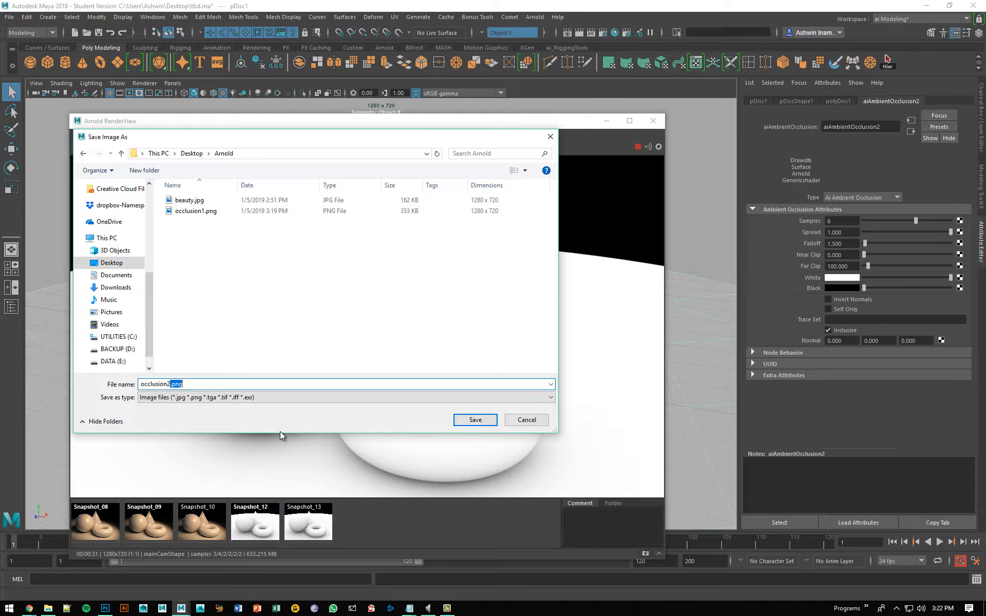
pyautogui.click(267, 384)
pyautogui.click(473, 419)
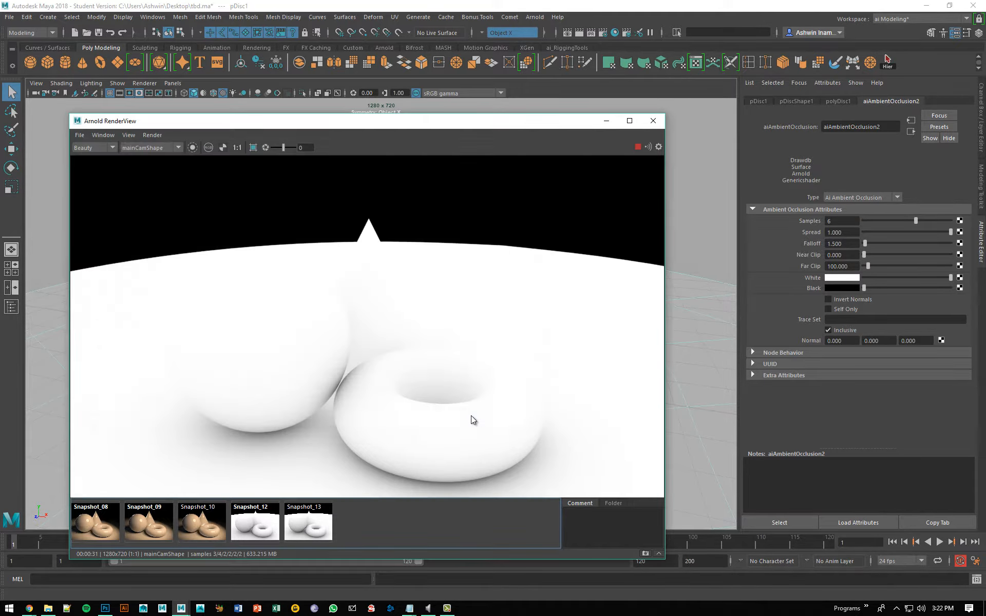
# Step: Switch to Photoshop, float the beauty.jpg document, and open occlusion1.png and occlusion2.png from the Arnold folder
pyautogui.click(105, 609)
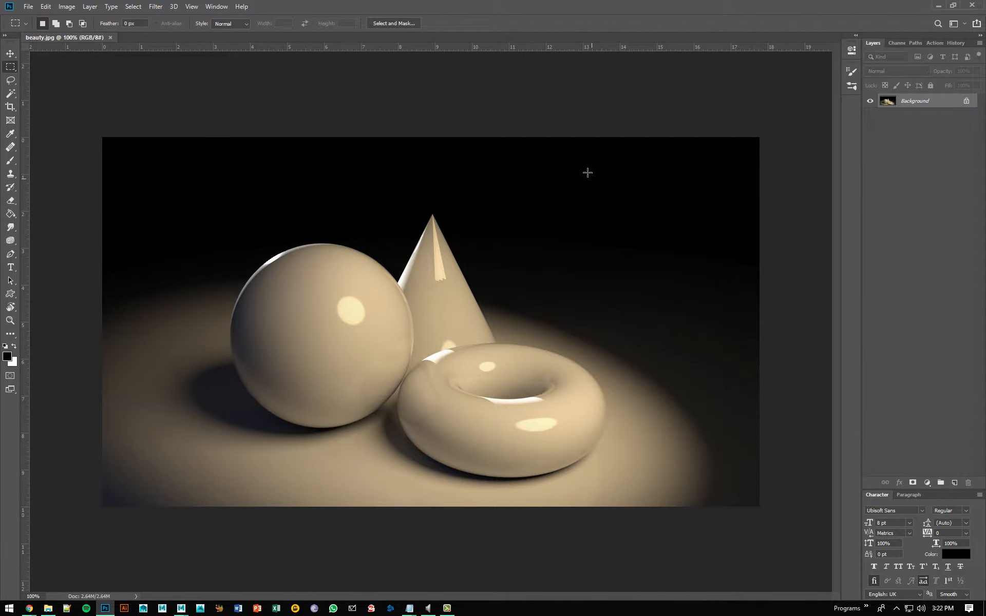
pyautogui.moveTo(81, 40); pyautogui.dragTo(296, 95)
pyautogui.hotkey('ctrl', 'o')
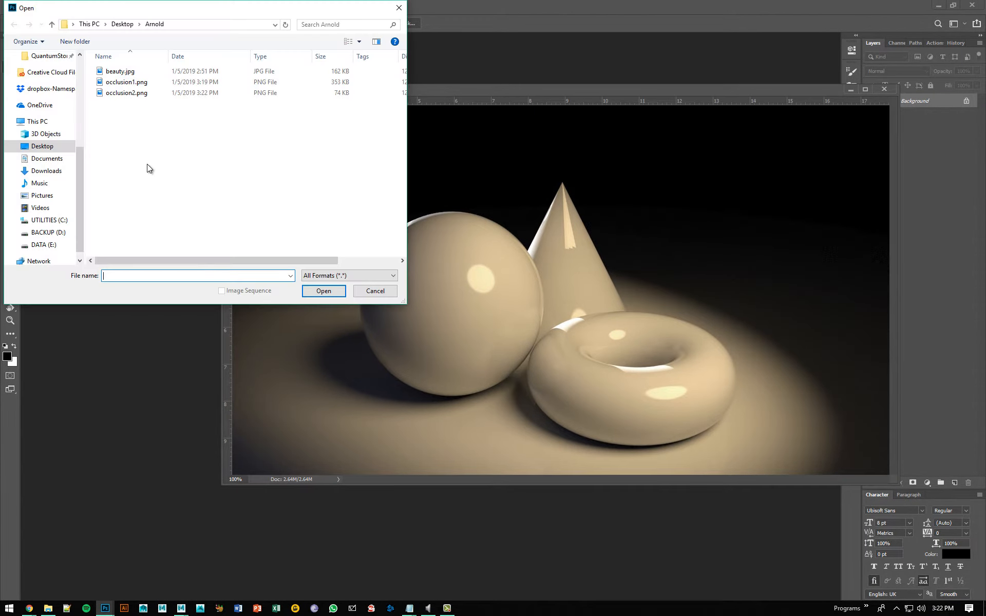
pyautogui.moveTo(144, 110); pyautogui.dragTo(121, 80)
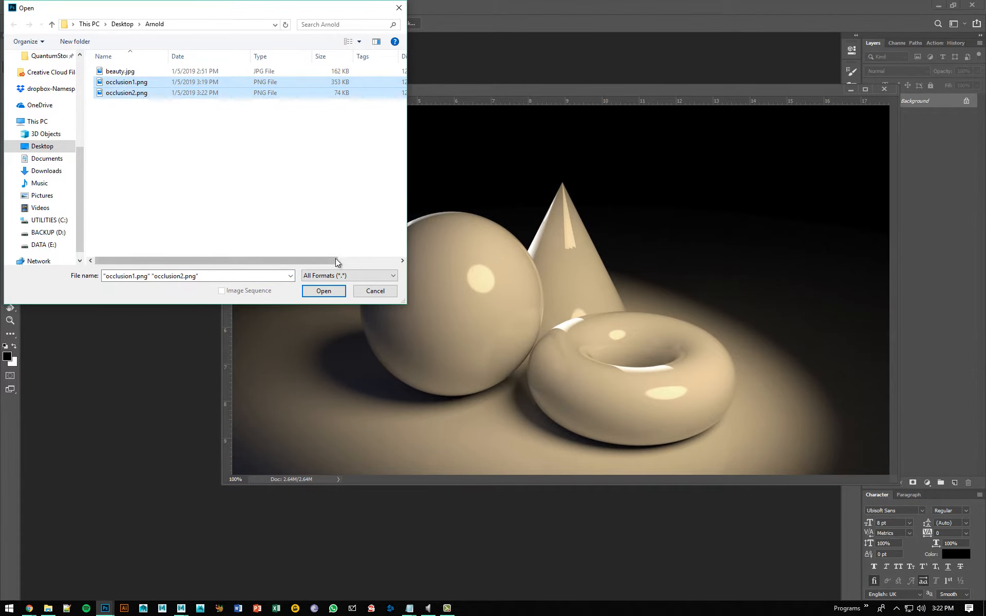
pyautogui.click(323, 292)
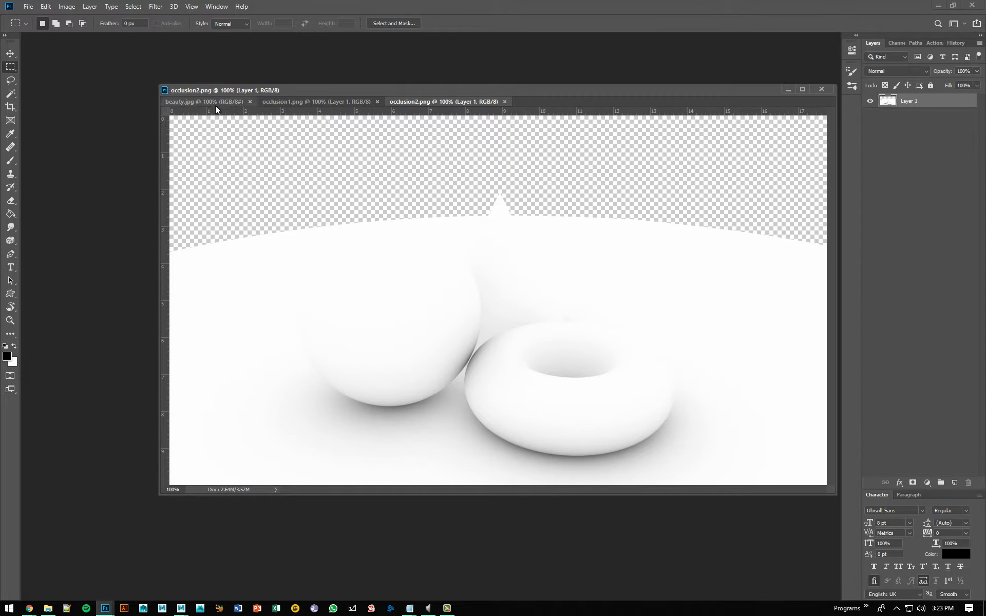
# Step: Bring the occlusion1.png and occlusion2.png images into the beauty.jpg document as two new layers
pyautogui.click(322, 102)
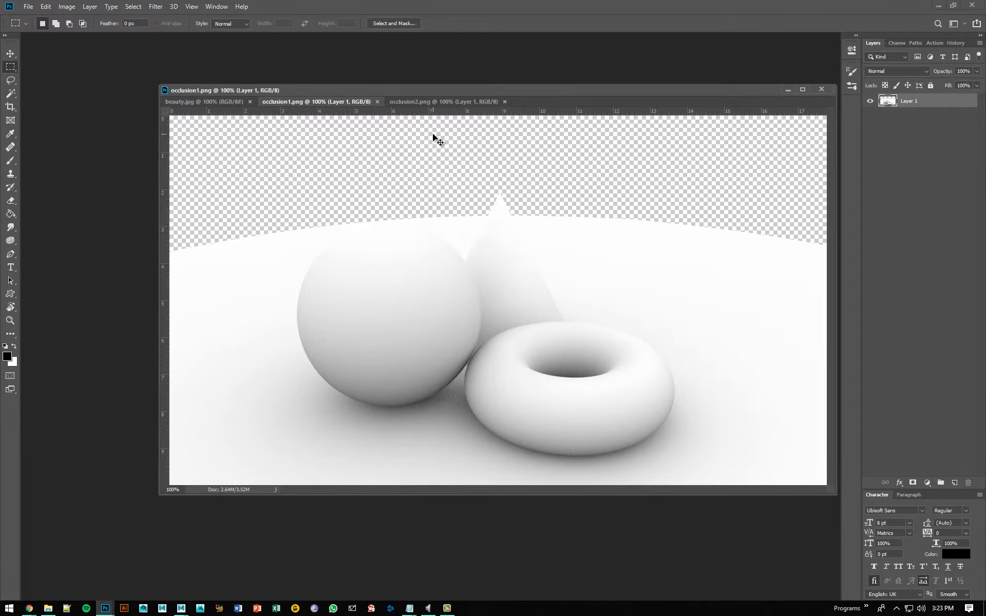
pyautogui.hotkey('ctrl', 'a')
pyautogui.keyDown('ctrl'); pyautogui.moveTo(433, 139); pyautogui.dragTo(244, 100); pyautogui.keyUp('ctrl')
pyautogui.click(462, 102)
pyautogui.hotkey('ctrl', 'a')
# Step: Show beauty.jpg in full-screen mode, move both occlusion layers together to line up with the canvas edges, and deselect them
pyautogui.press('f')
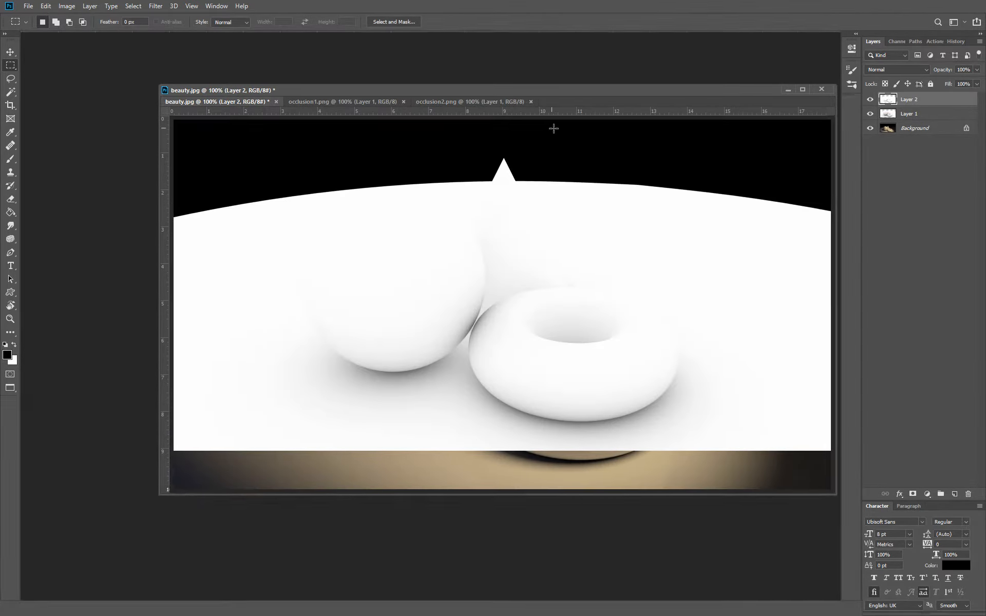
pyautogui.keyDown('shift'); pyautogui.click(905, 114); pyautogui.keyUp('shift')
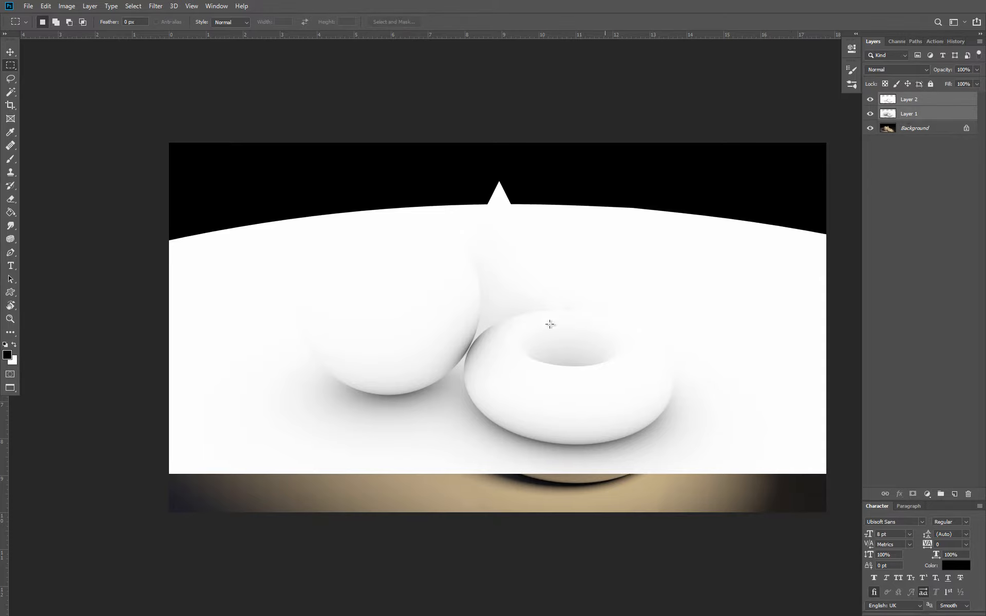
pyautogui.press('v')
pyautogui.moveTo(189, 460); pyautogui.dragTo(188, 491)
pyautogui.moveTo(188, 491); pyautogui.dragTo(188, 489)
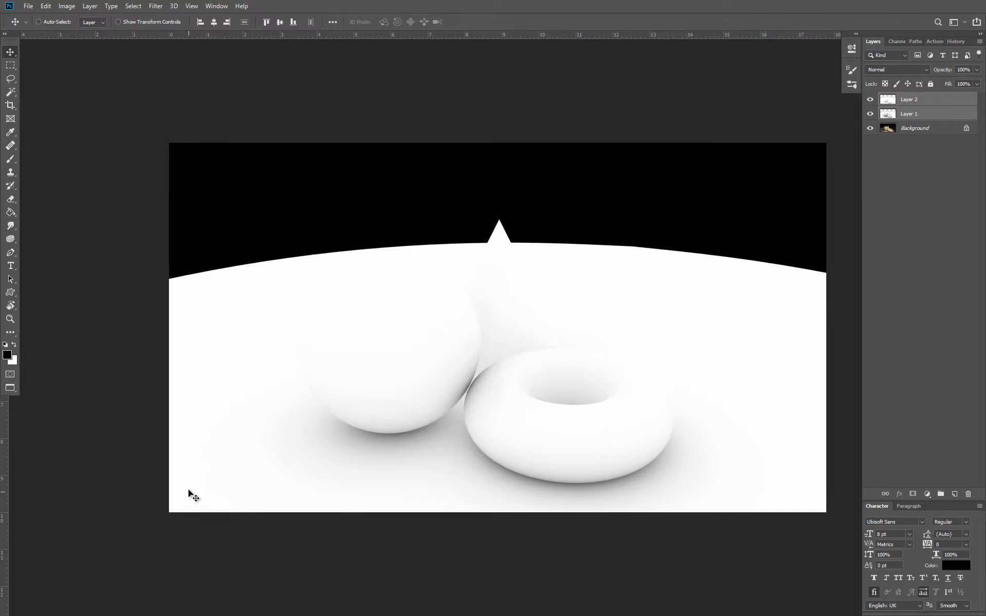
pyautogui.click(899, 173)
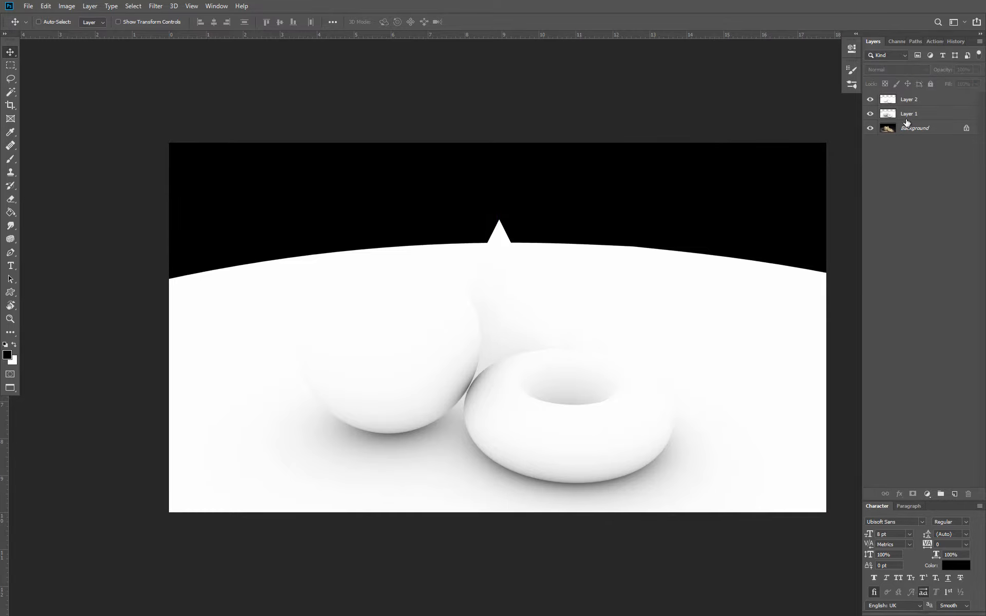